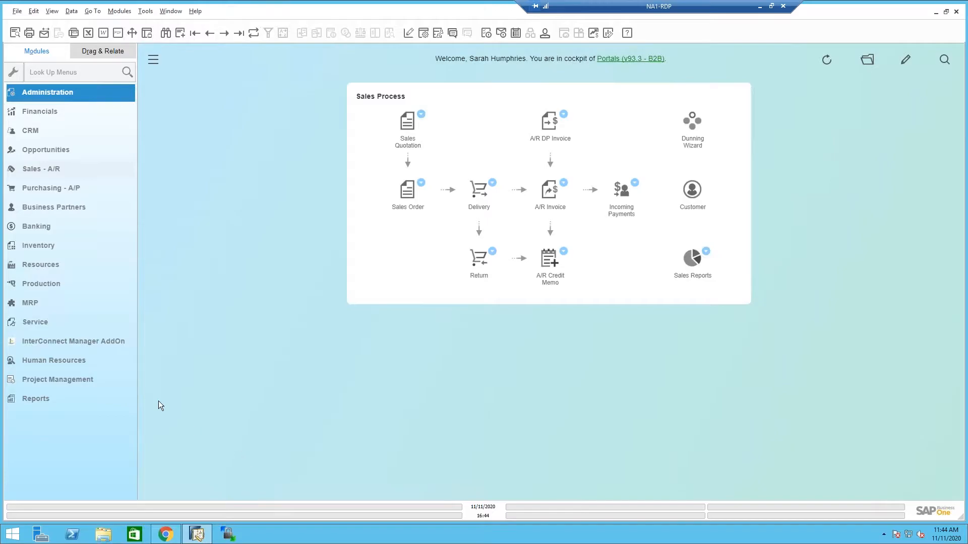
Look up the employee's record in the Human Resources Employee Master Data by first name.
click(54, 360)
click(112, 362)
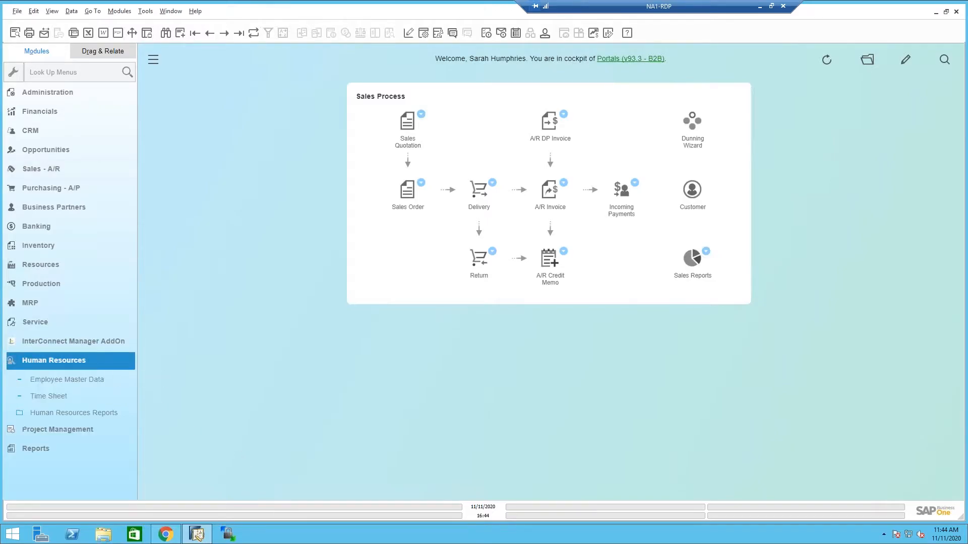
click(67, 379)
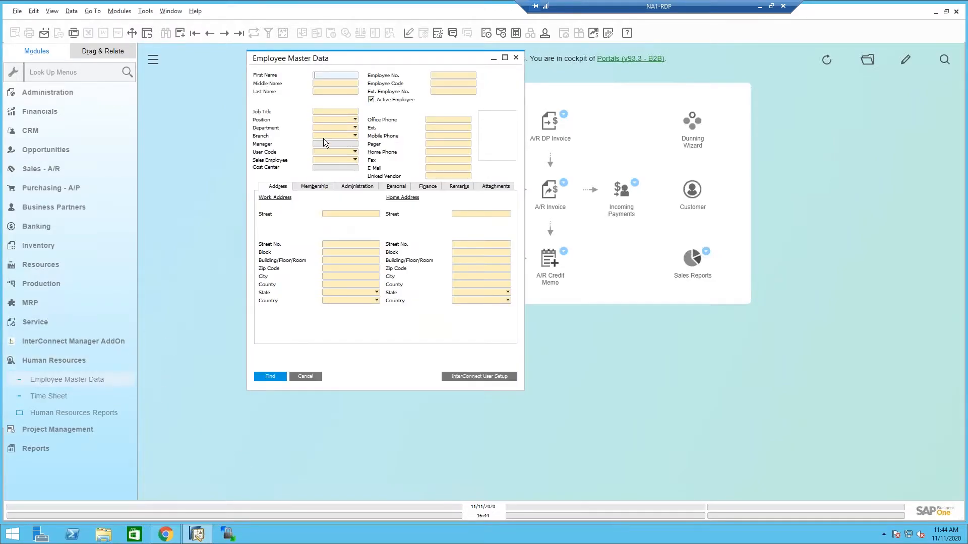
text(sar)
key(Return)
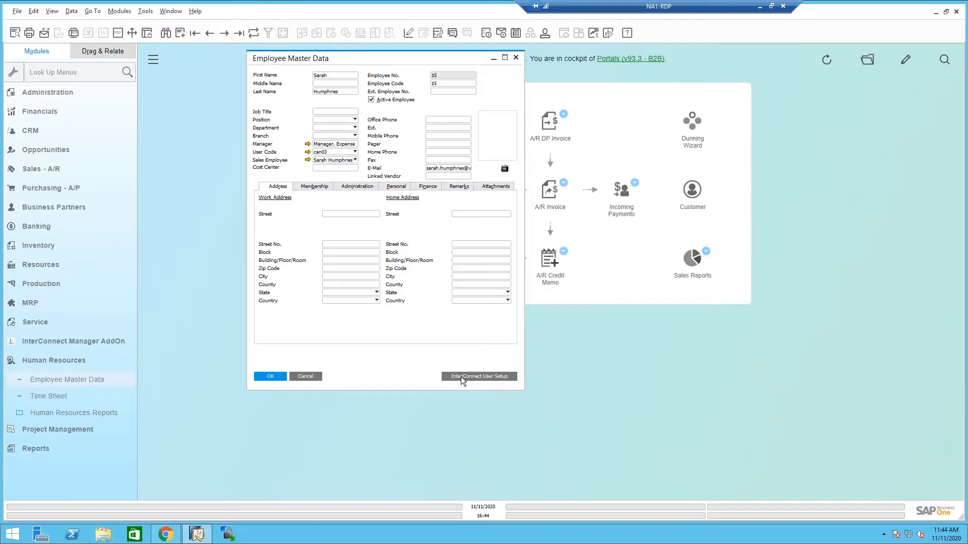
Review the employee's Employee Portal roles in the InterConnect User Setup, and close the employee record.
click(513, 378)
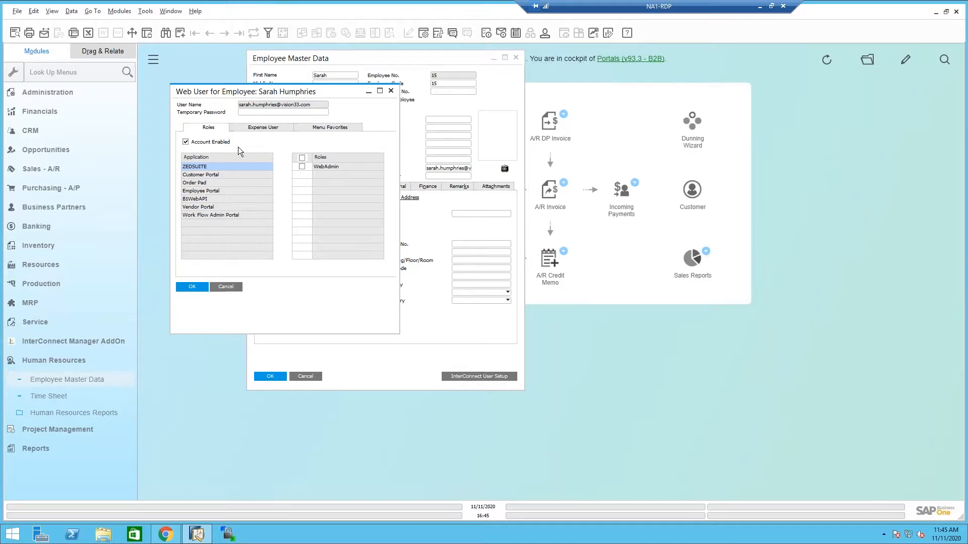
click(214, 192)
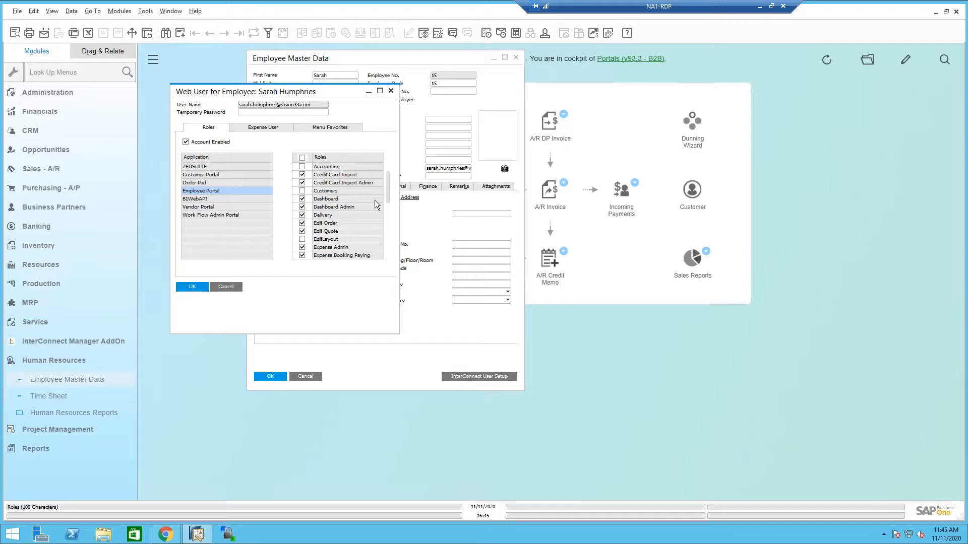
click(184, 287)
click(305, 376)
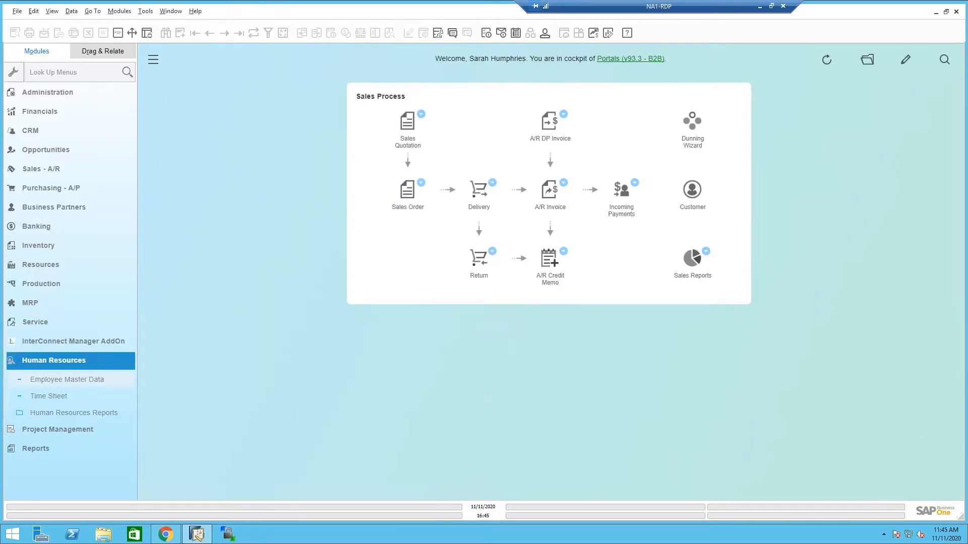
Collapse the Human Resources module, switch to Chrome and sign in to the Employee Portal with the account password.
click(54, 361)
click(175, 536)
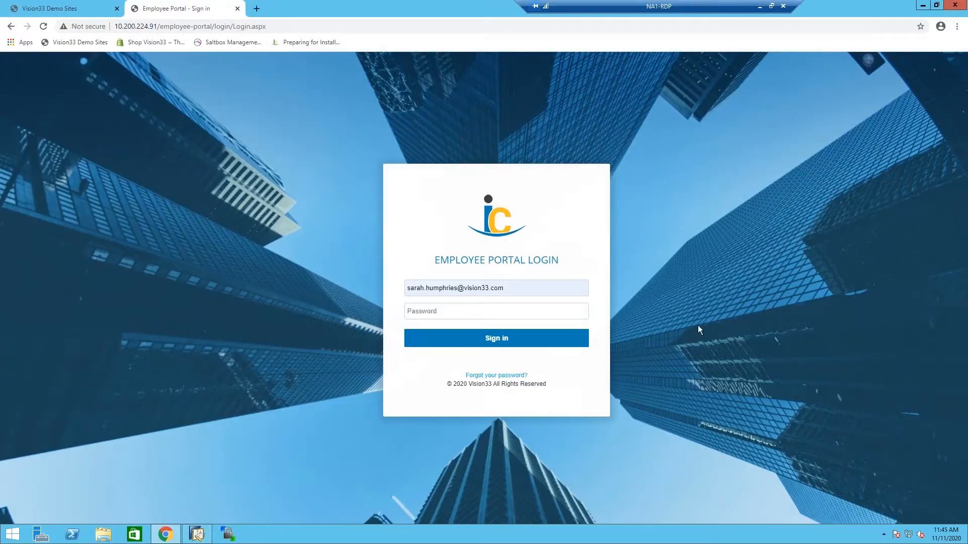
click(560, 316)
text(•••••••••)
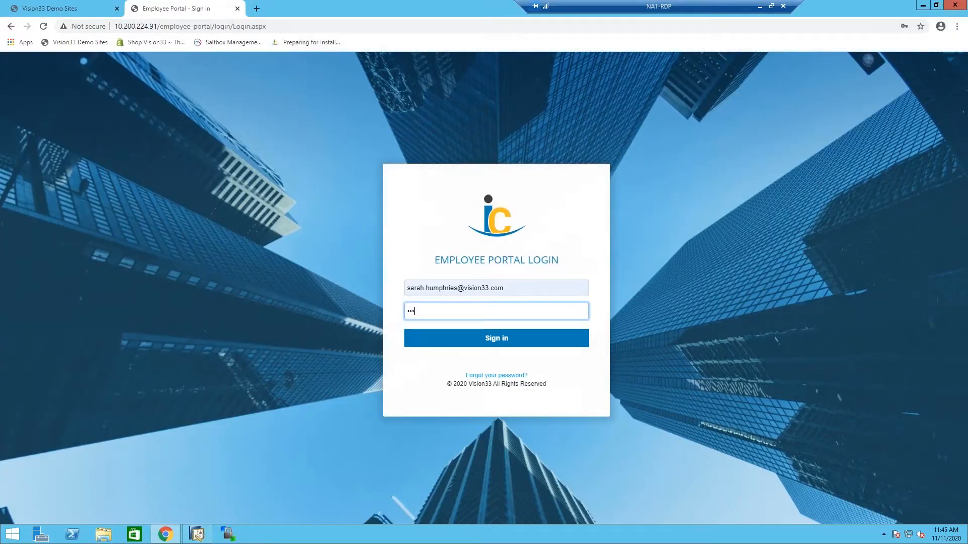
key(Return)
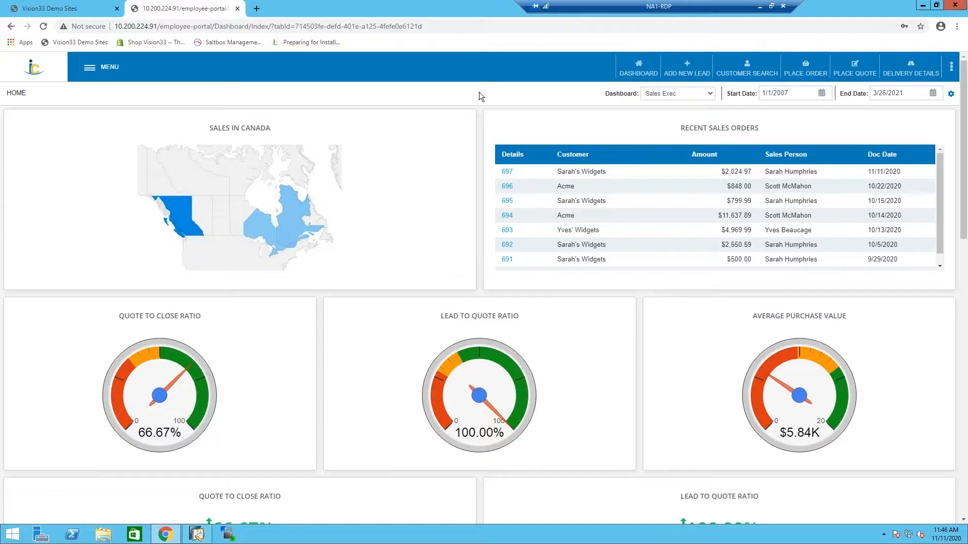
Examine the Sales Exec dashboard, from the sales by province on the Canada map down to the sales funnel and rep charts.
mouse_move(186, 220)
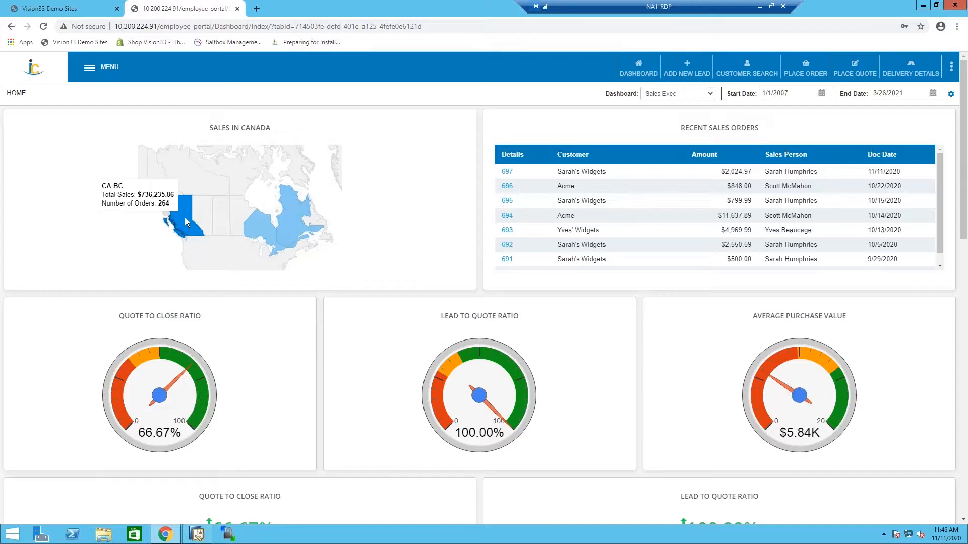
mouse_move(291, 224)
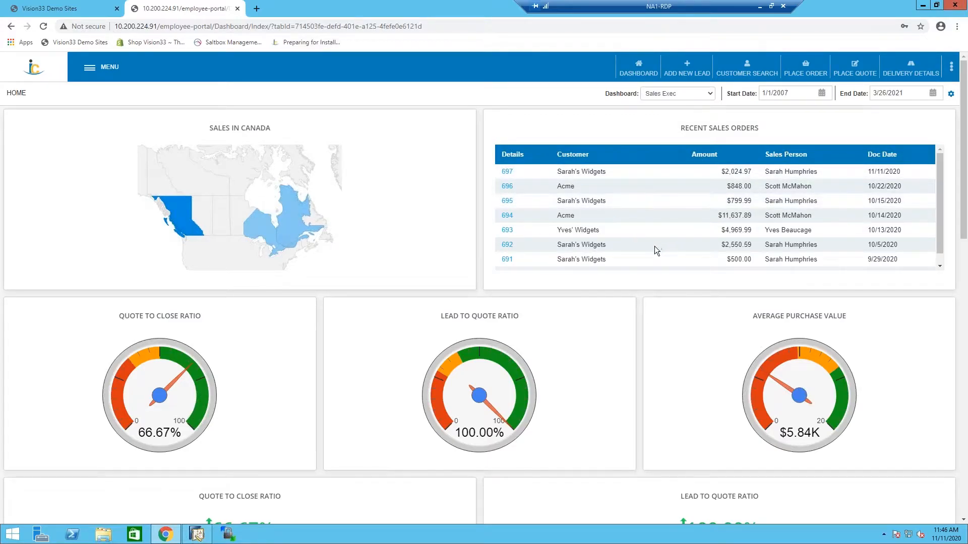
scroll(654, 247, down, 1)
scroll(346, 357, down, 3)
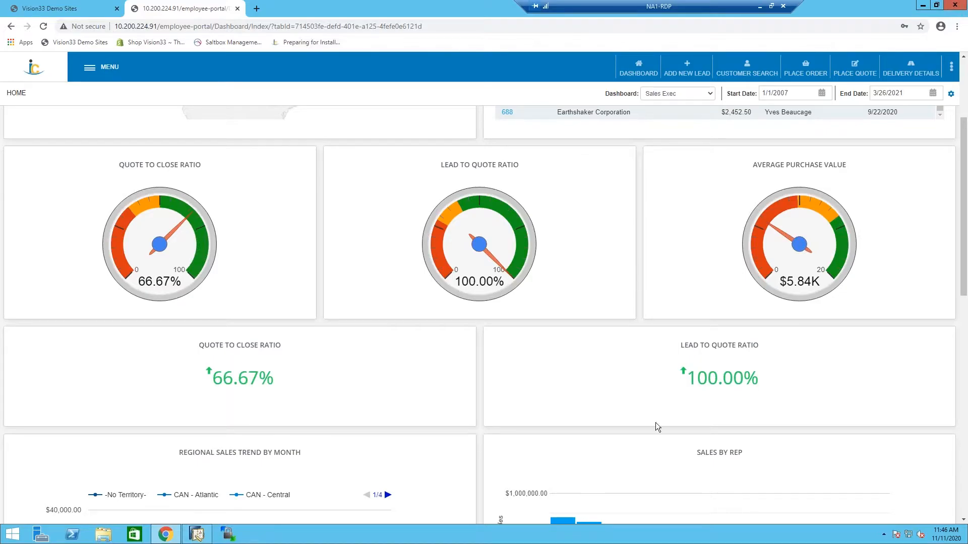
scroll(523, 378, down, 3)
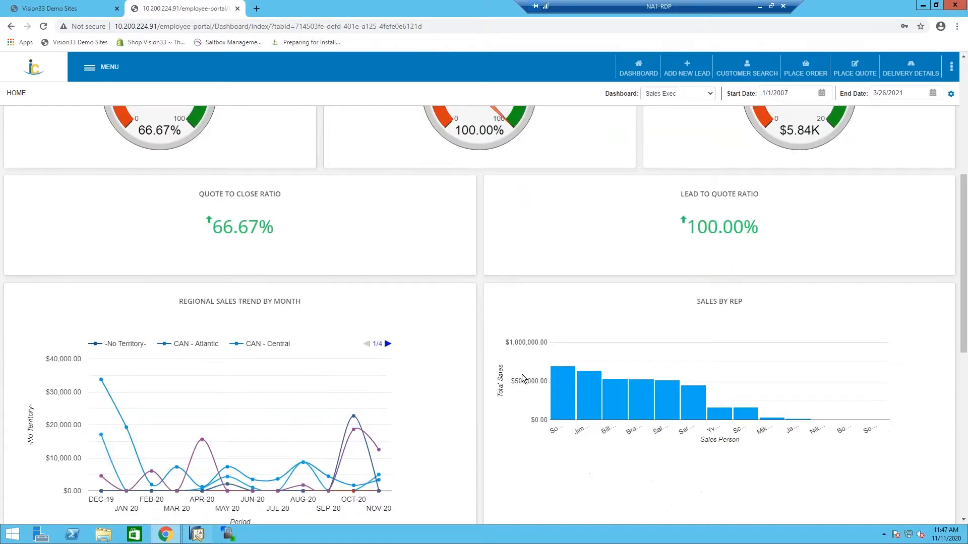
scroll(507, 377, down, 1)
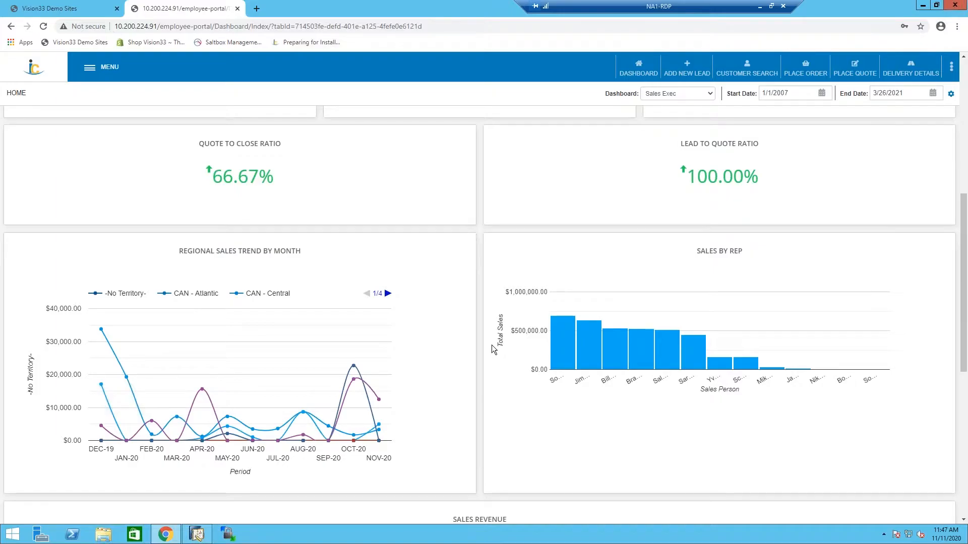
scroll(492, 347, down, 7)
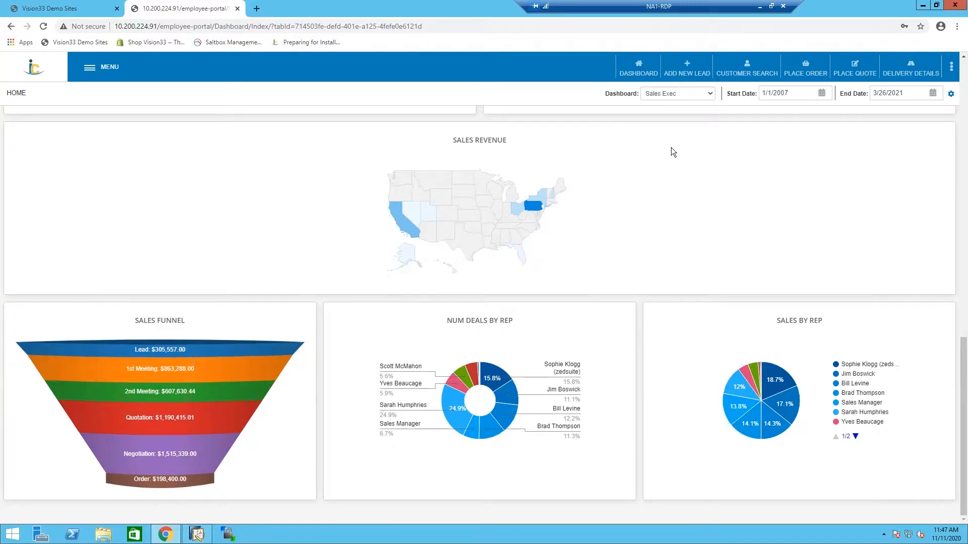
Switch the dashboard to Sales Manager and filter it by the signed-in employee as sales rep.
click(713, 95)
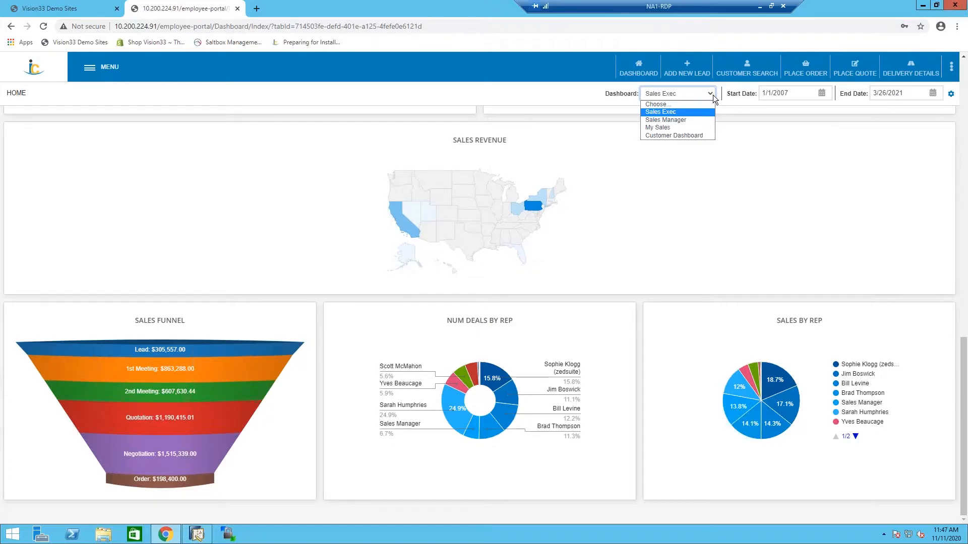
click(683, 118)
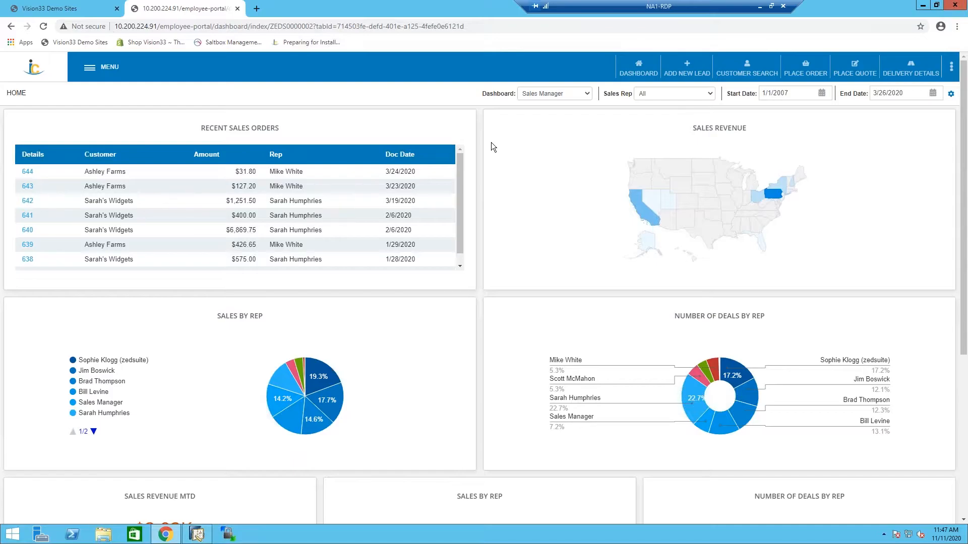
click(670, 95)
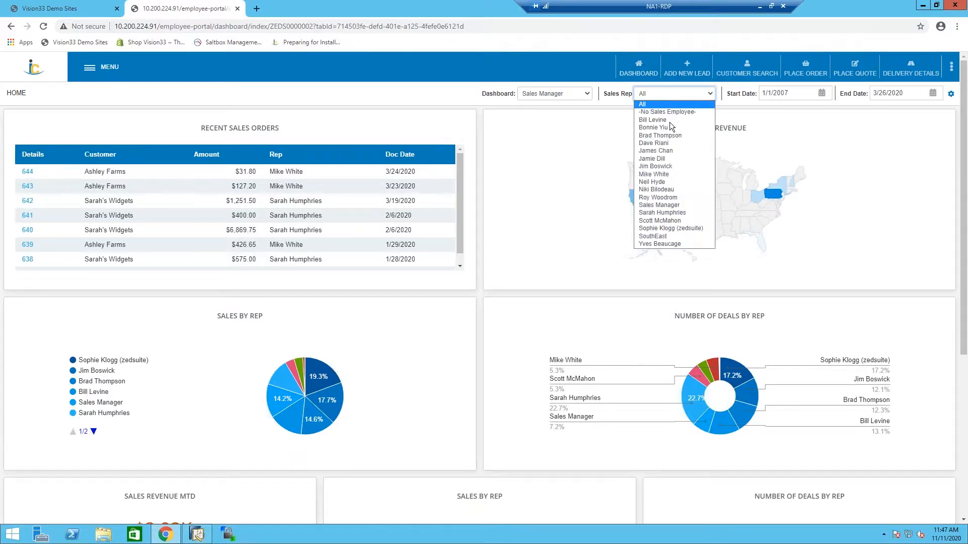
click(681, 210)
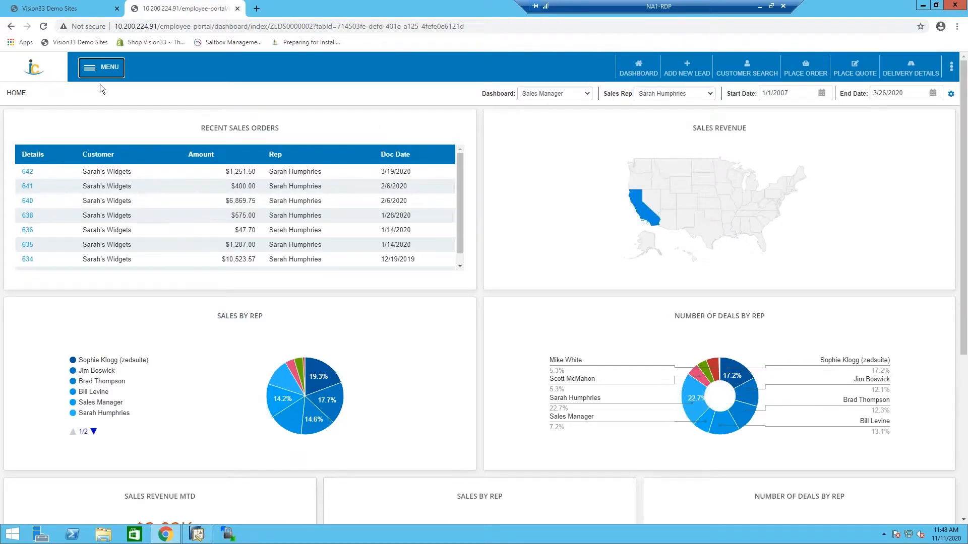
Examine the portal's favorites and the pages available under Sales User in the main navigation.
click(101, 68)
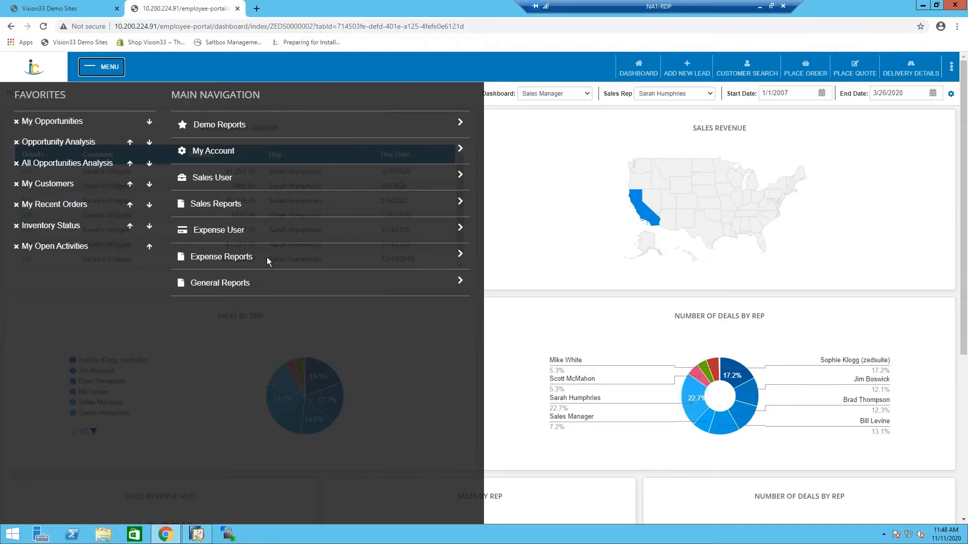
click(307, 176)
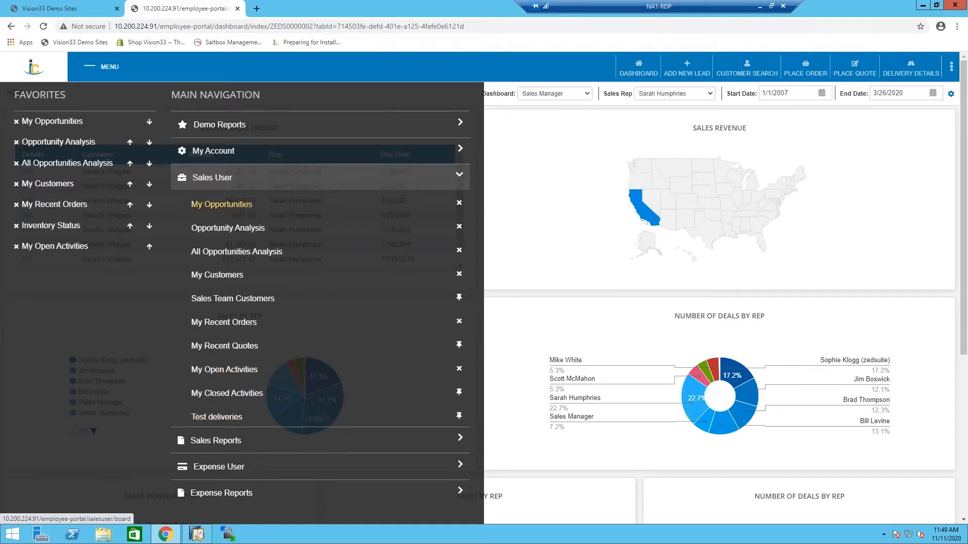
click(236, 181)
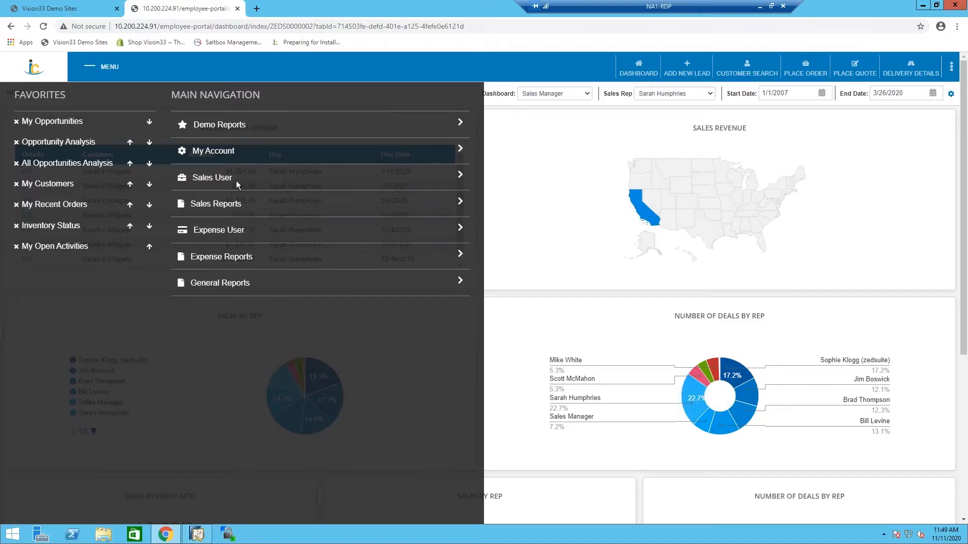
click(118, 67)
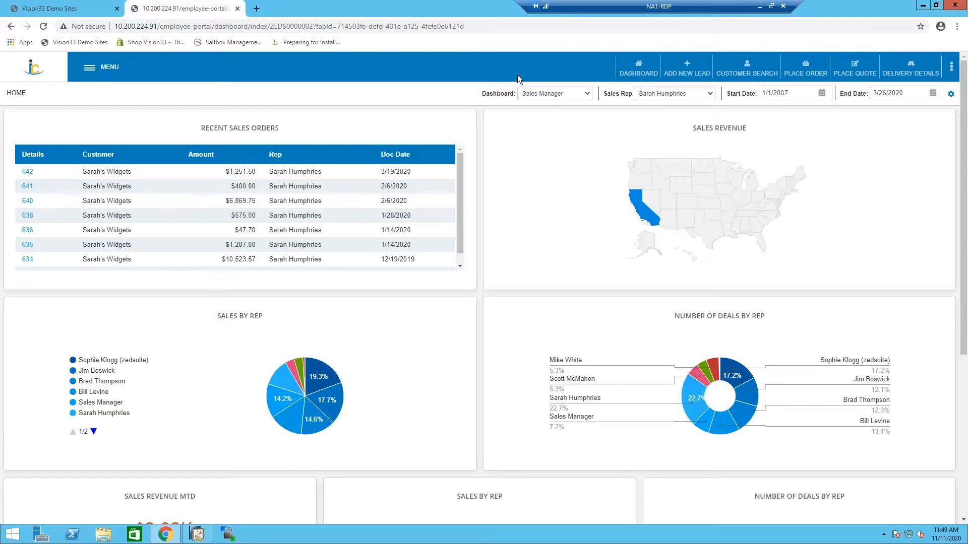
Start a new lead, keep its type as Lead, and review the available customer groups without choosing one.
click(705, 63)
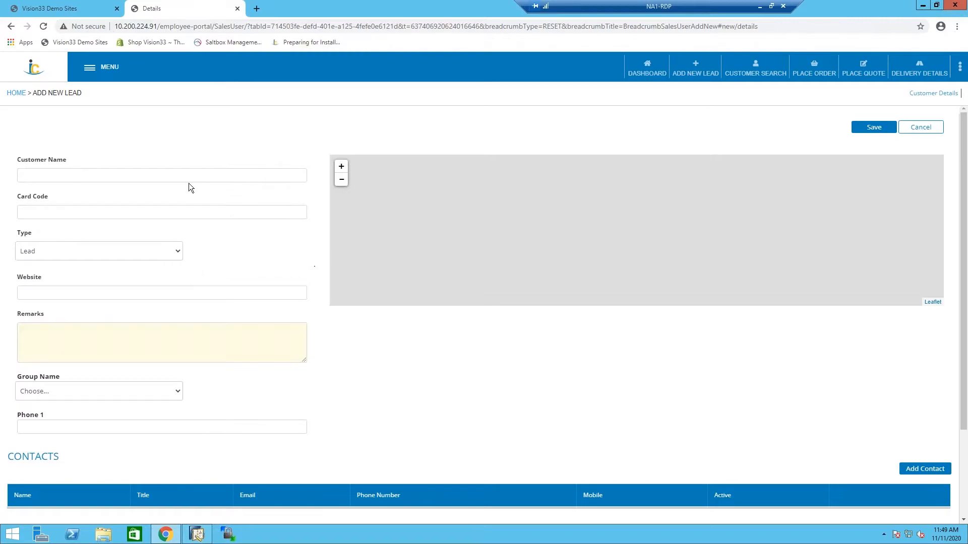
click(125, 258)
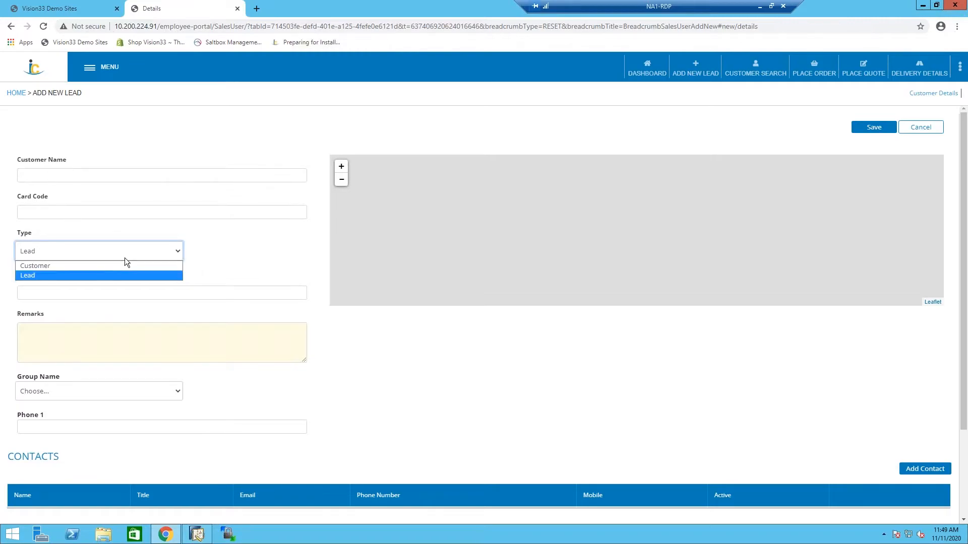
click(88, 275)
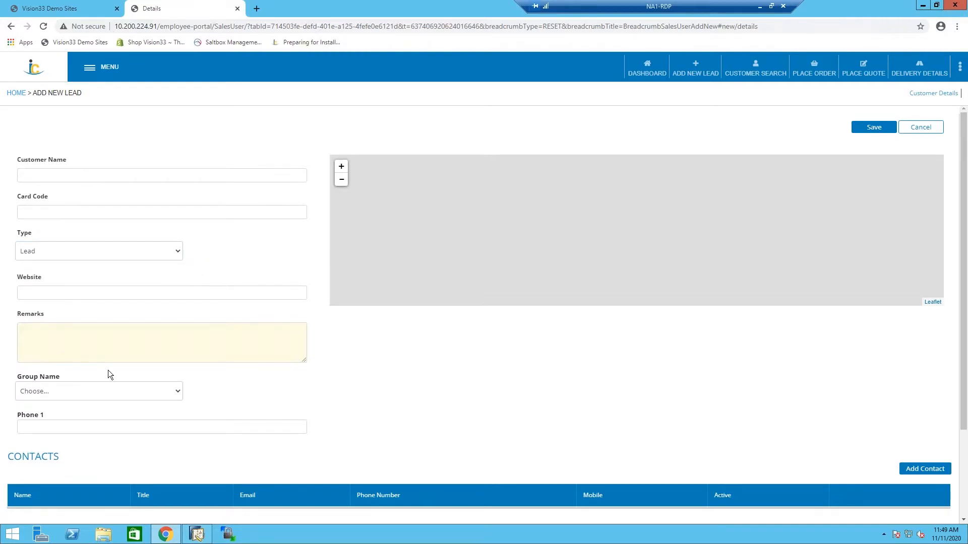
click(144, 393)
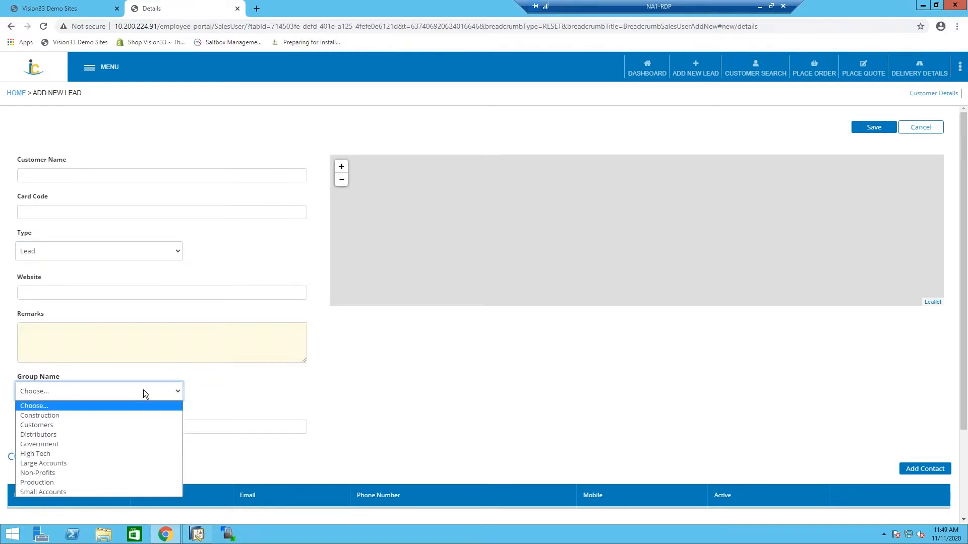
click(287, 408)
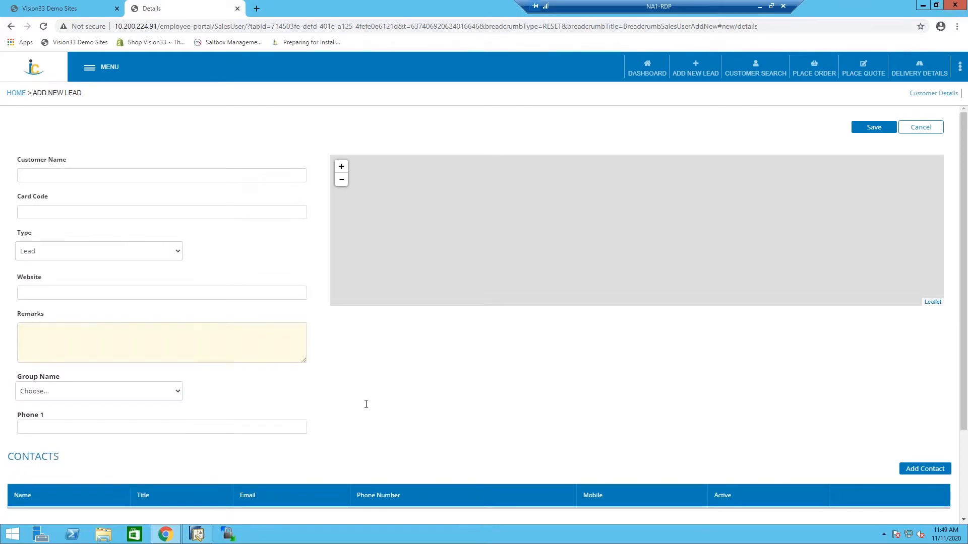
View the fields for adding a contact to the lead, and leave the form without adding one.
scroll(366, 404, down, 3)
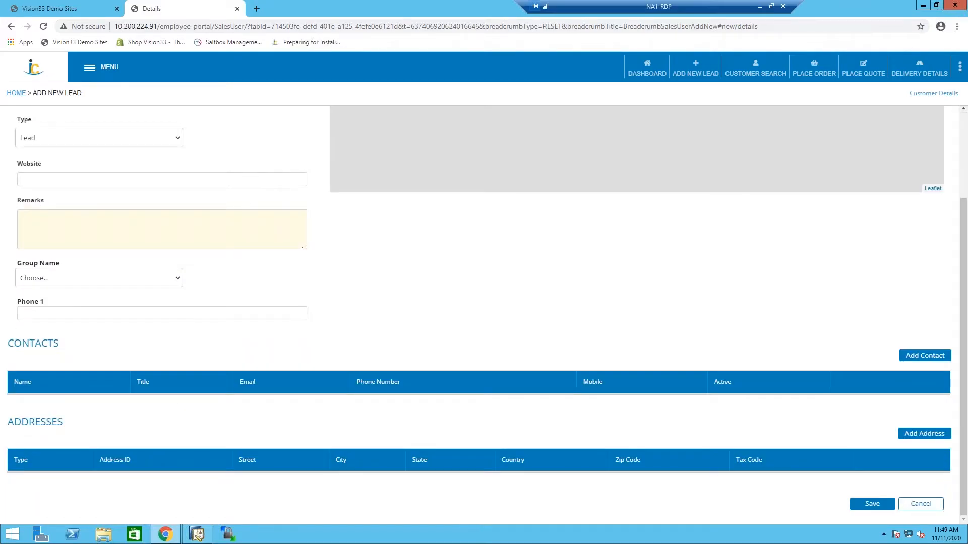
click(937, 358)
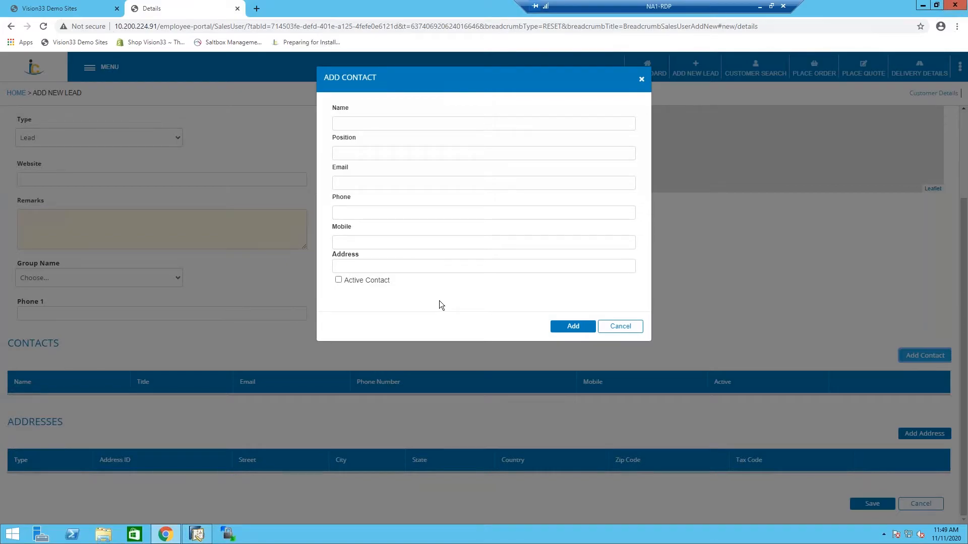
click(620, 327)
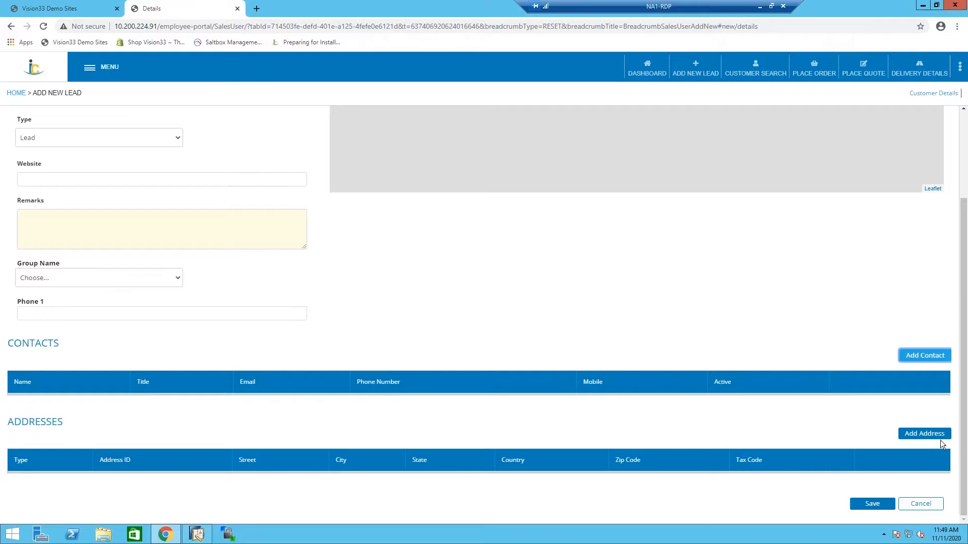
View the new address form and its address types for the lead, and leave it without adding an address.
click(941, 436)
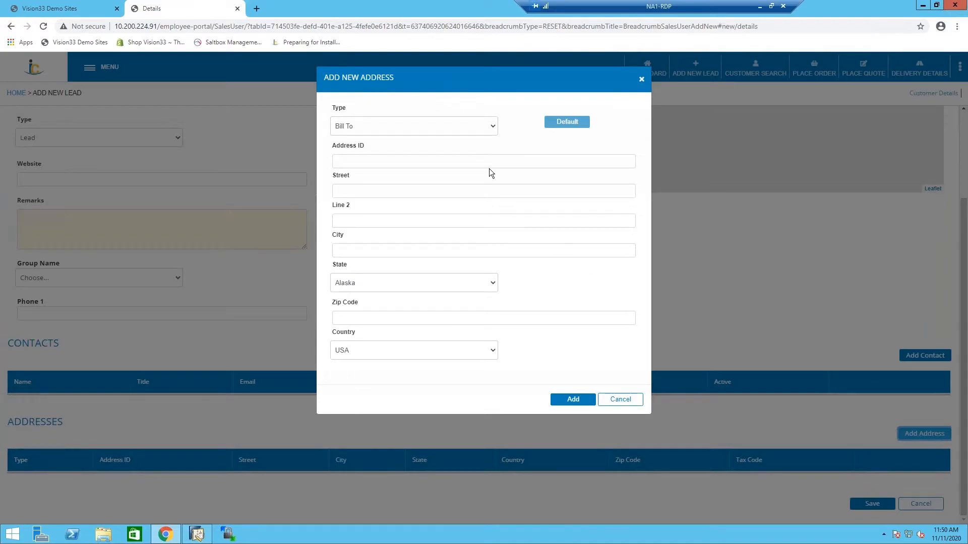
click(472, 125)
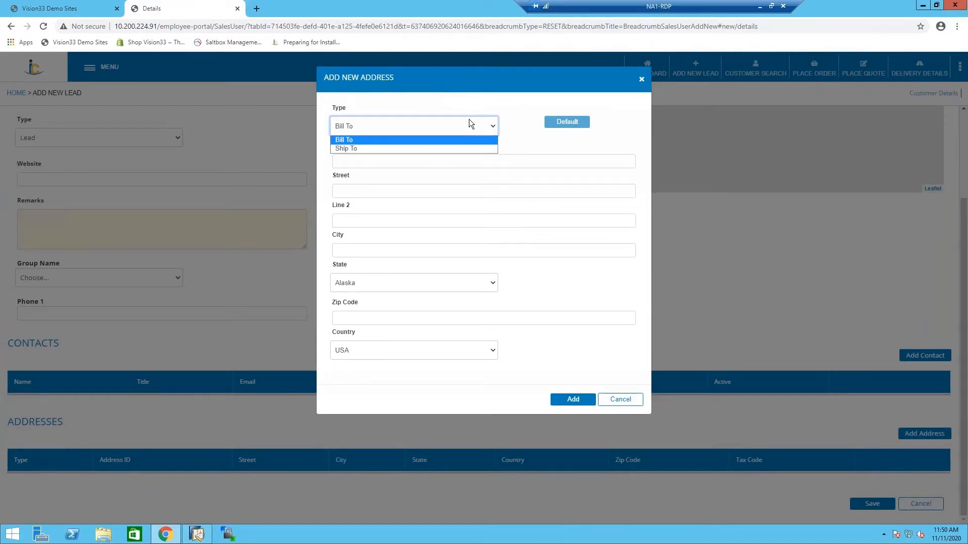
click(492, 105)
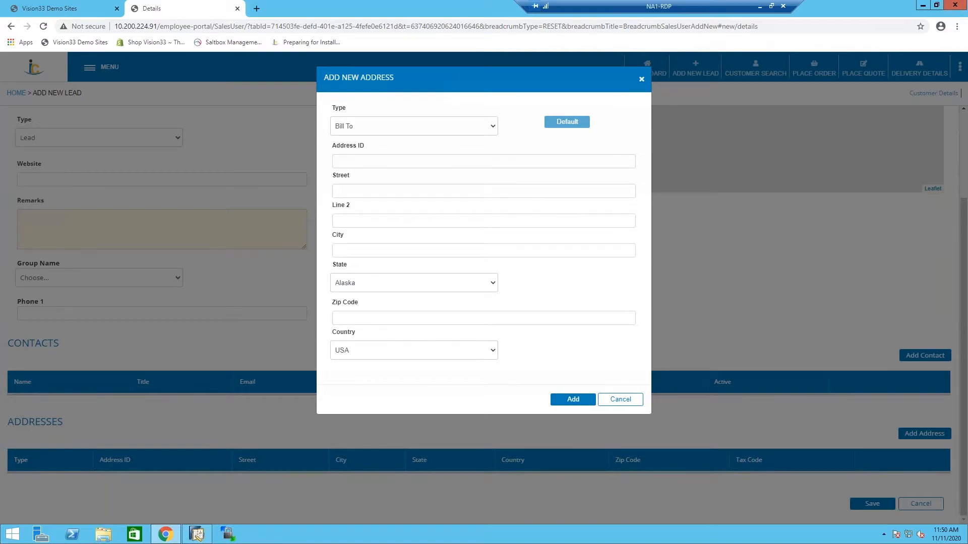
click(635, 403)
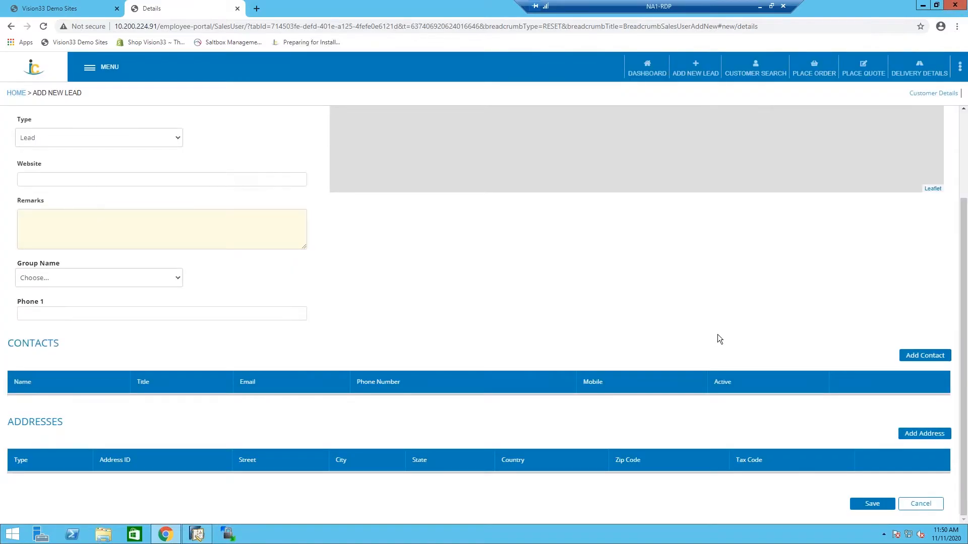
Leave the new lead for the customer search, filter the customer details by "sar", and open Sarah's Widgets.
scroll(718, 334, up, 3)
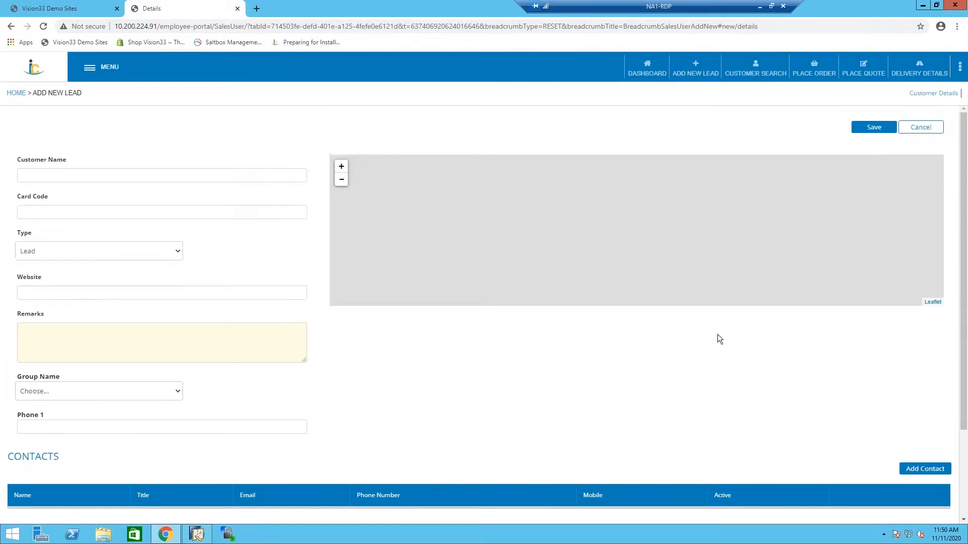
click(767, 71)
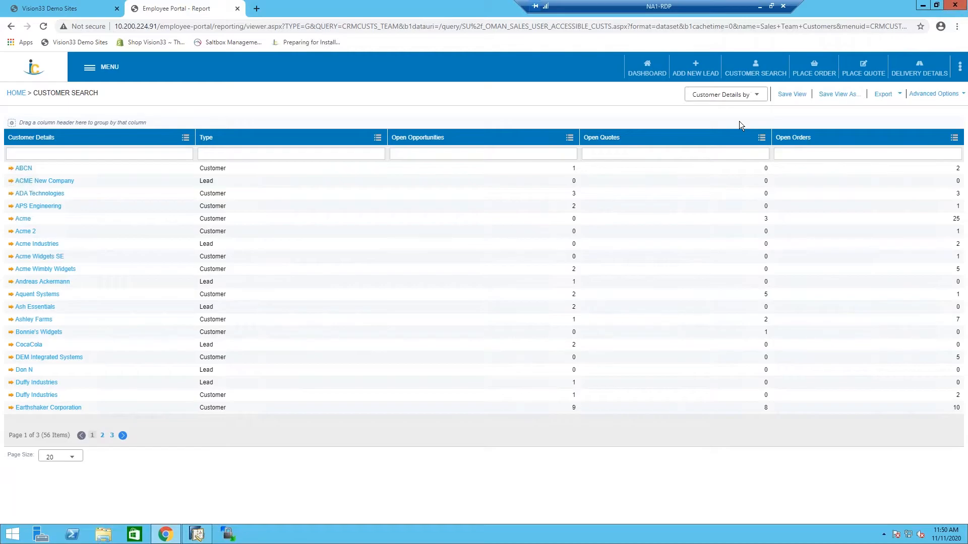
click(127, 154)
text(sar)
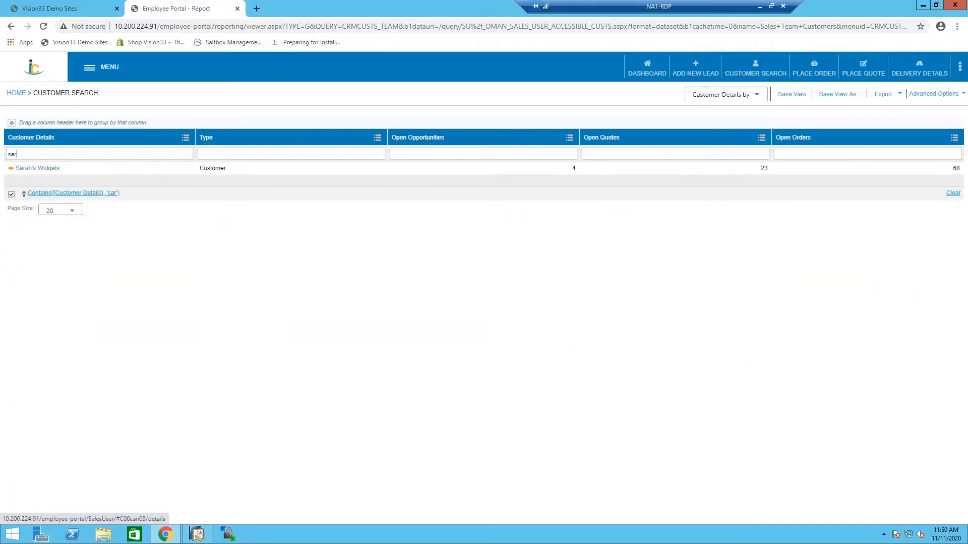
click(37, 168)
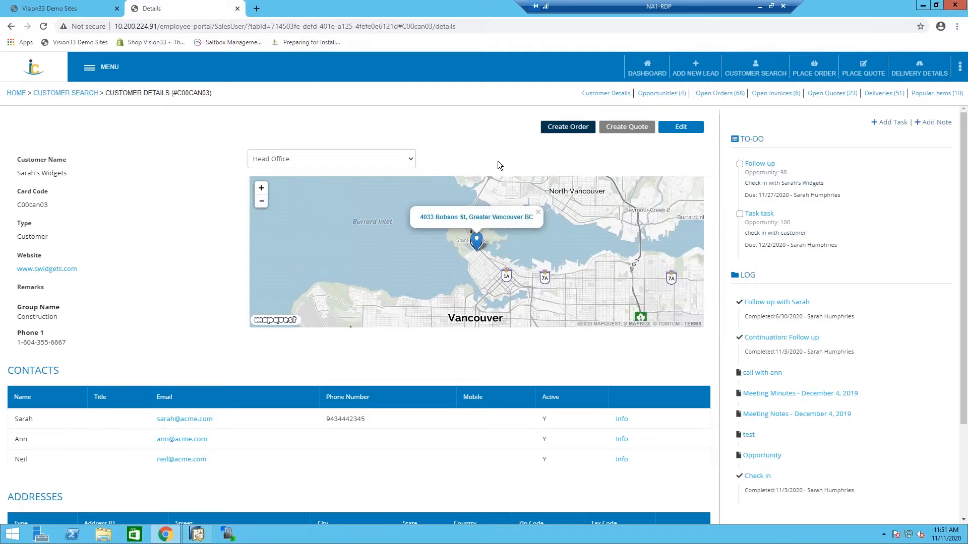
Show the US Office location on the customer's map and review the customer's contacts and addresses.
click(332, 161)
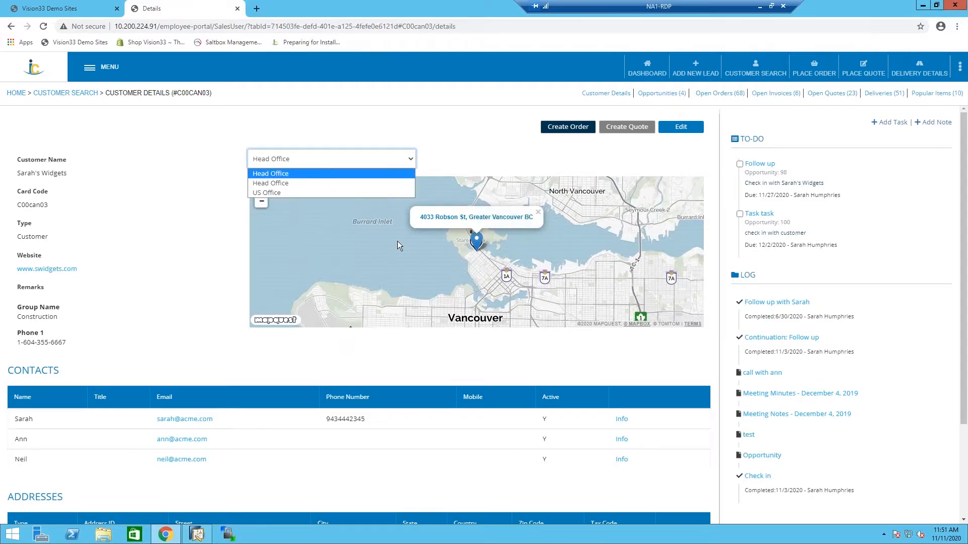
click(278, 193)
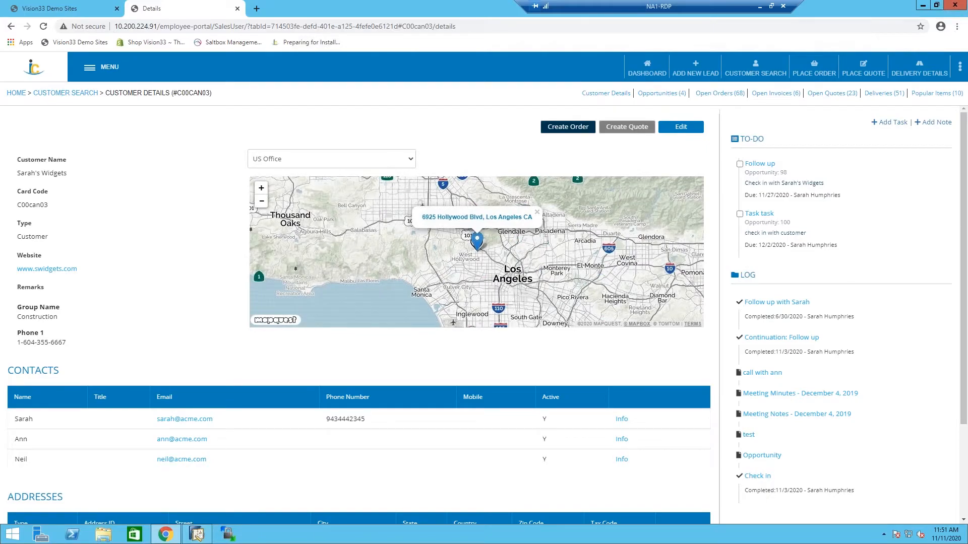
scroll(484, 303, down, 3)
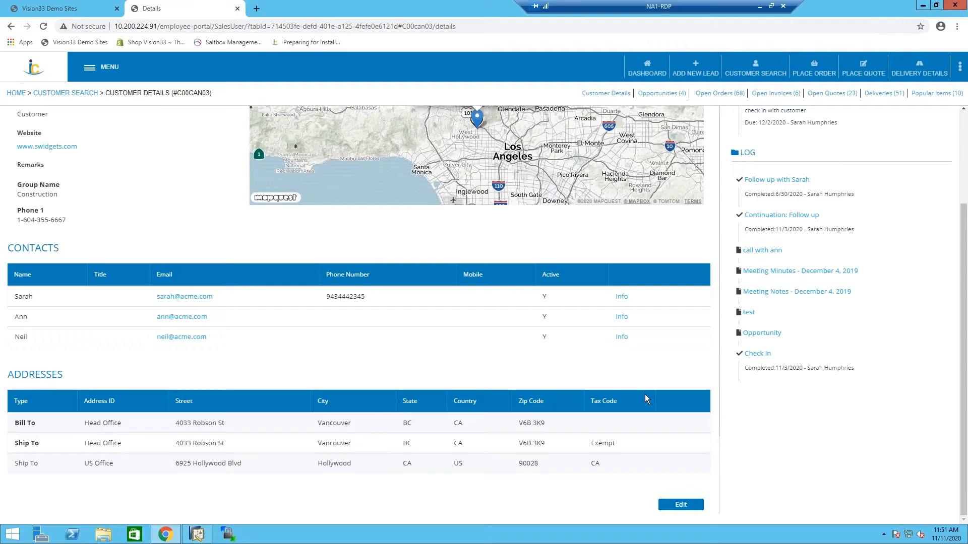
scroll(645, 399, up, 3)
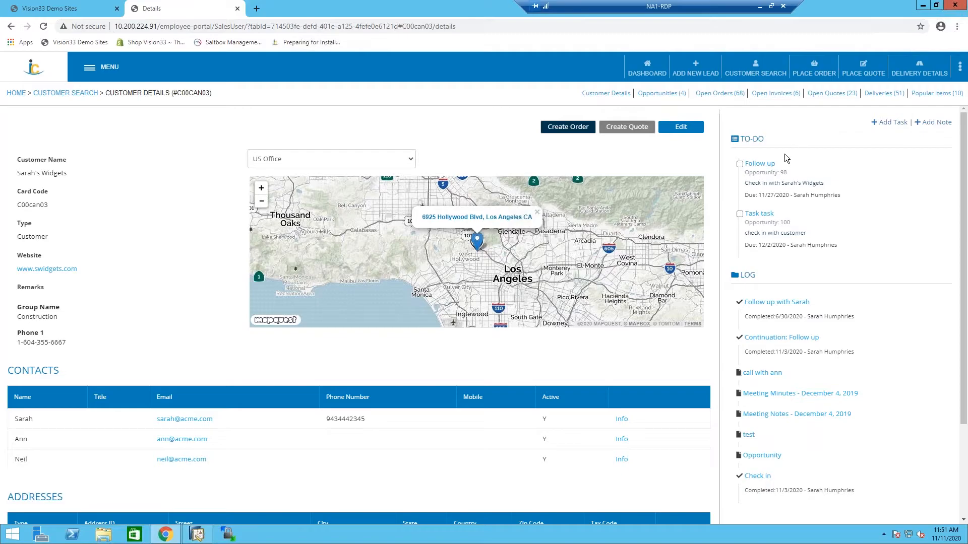
View the Follow up to-do task with its available assignees and customer contacts, and leave it without saving changes.
mouse_move(763, 169)
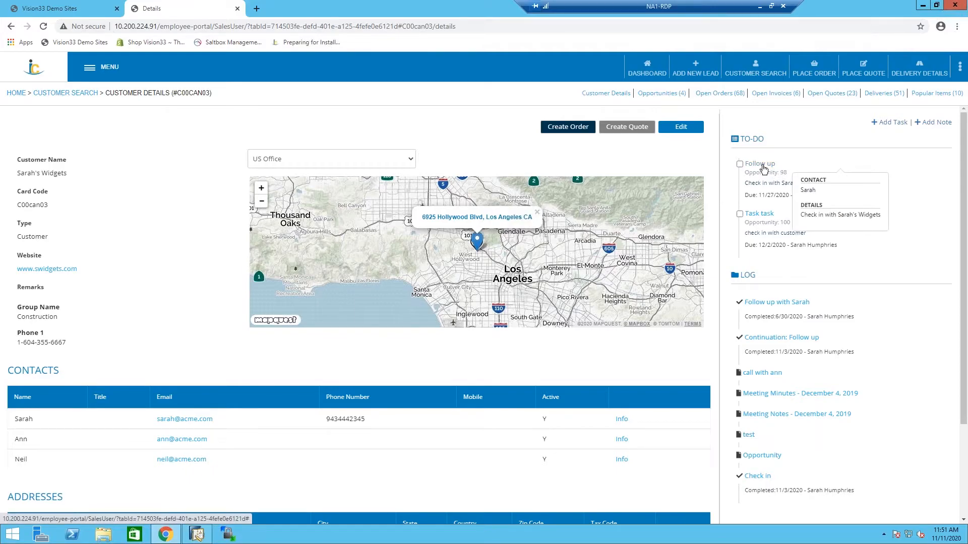
click(763, 169)
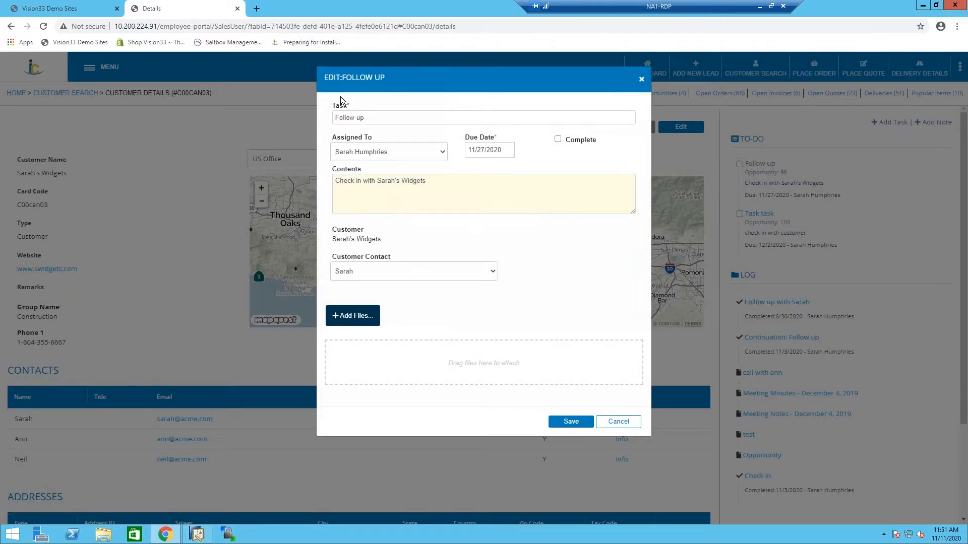
click(443, 153)
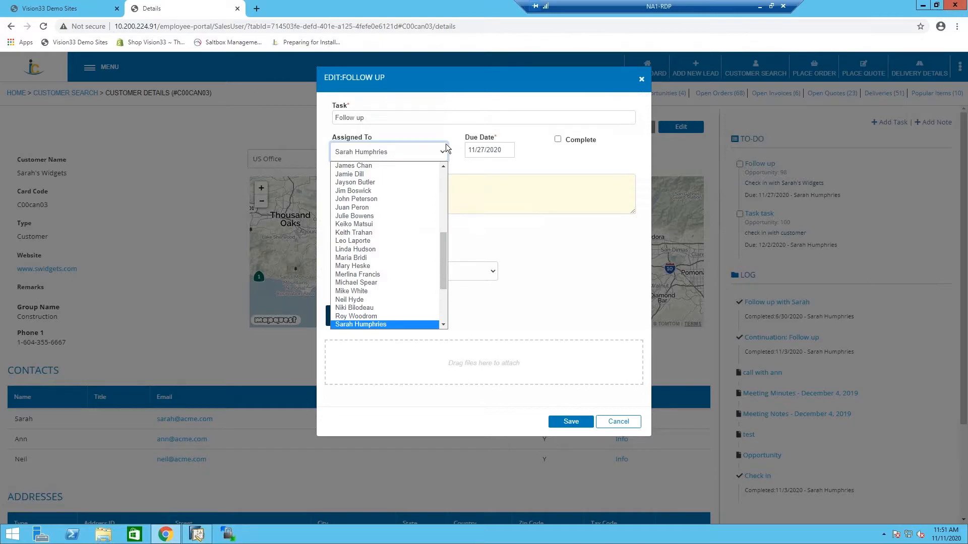
click(459, 133)
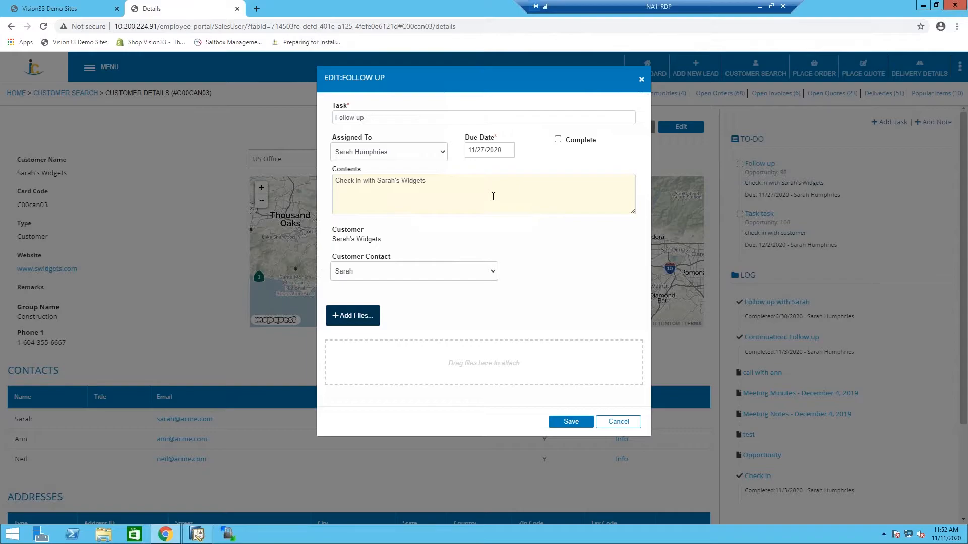
click(463, 275)
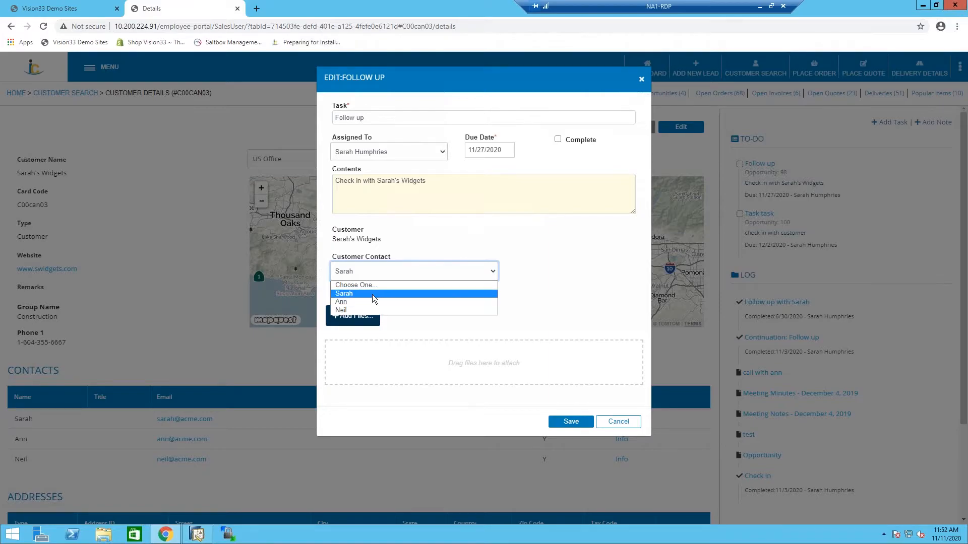
click(558, 288)
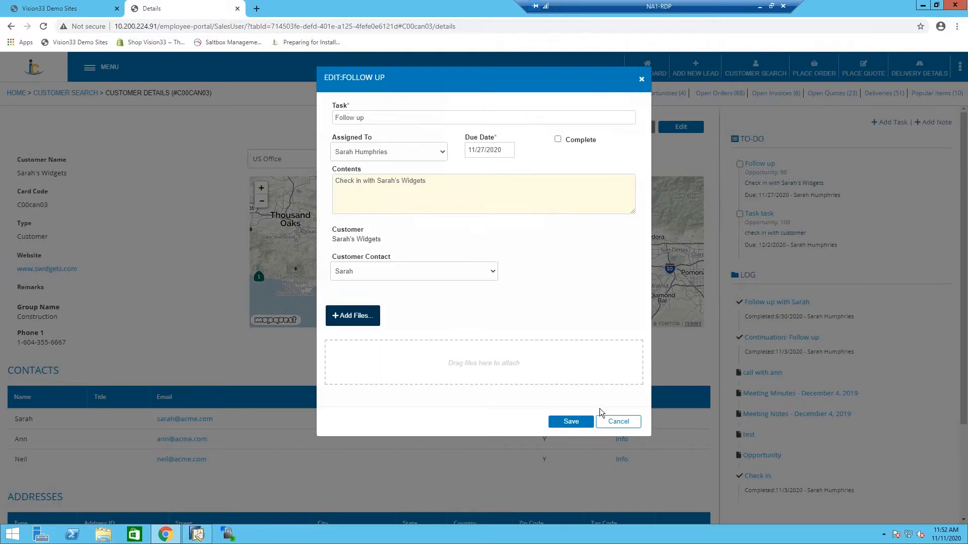
click(619, 421)
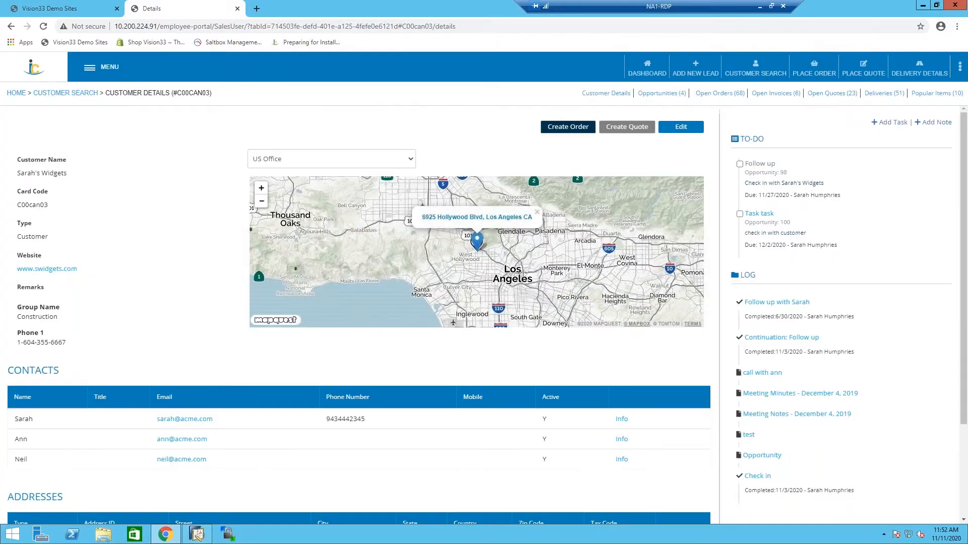
Preview the customer's log entries, view the Meeting Minutes - December 4, 2019 note, and leave it without saving changes.
mouse_move(807, 302)
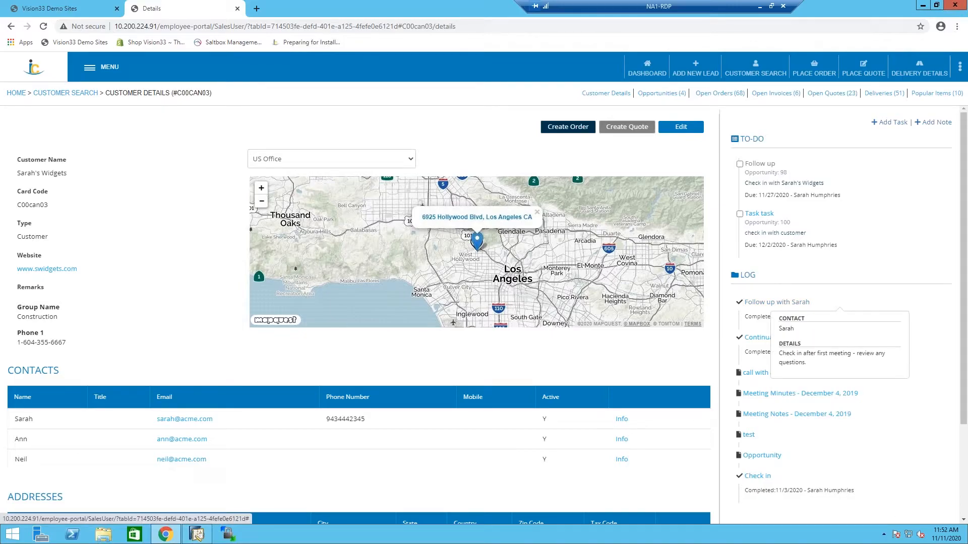
mouse_move(769, 374)
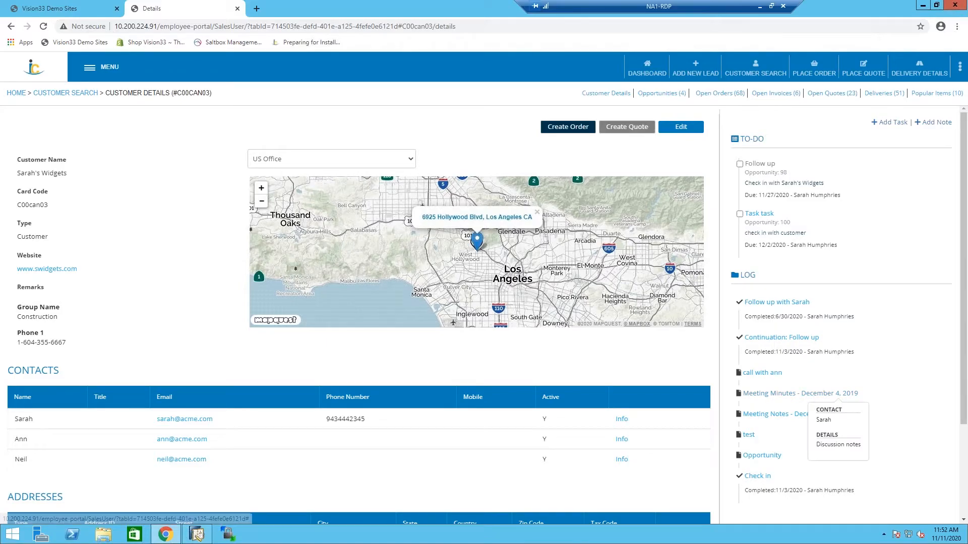
click(770, 398)
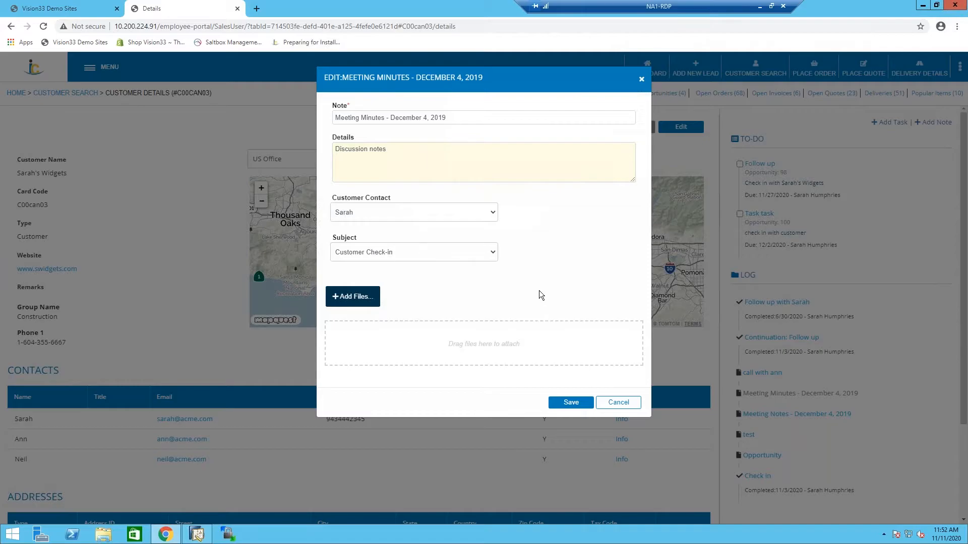
click(619, 402)
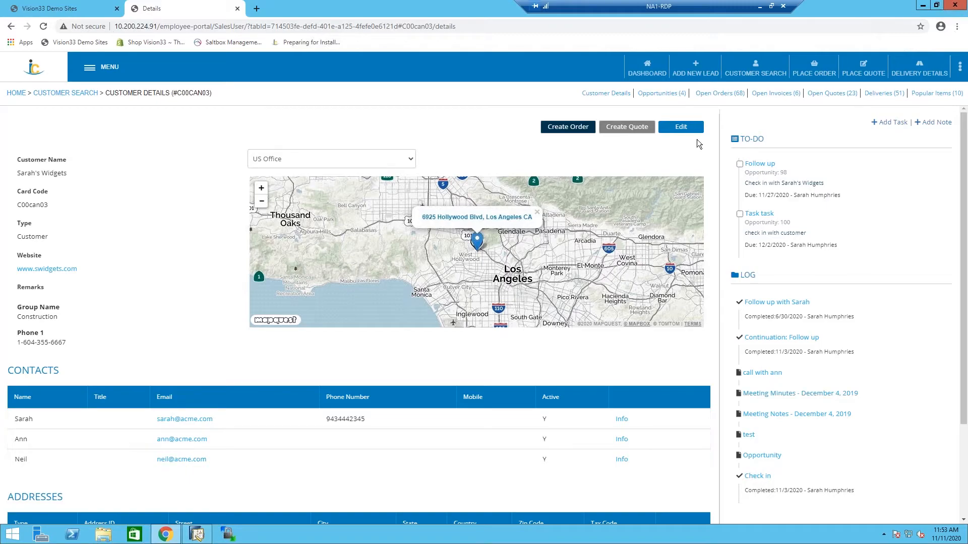
Open the customer's 2nd Branch opportunity, review its editable fields and interests, and leave editing without changing anything.
click(662, 93)
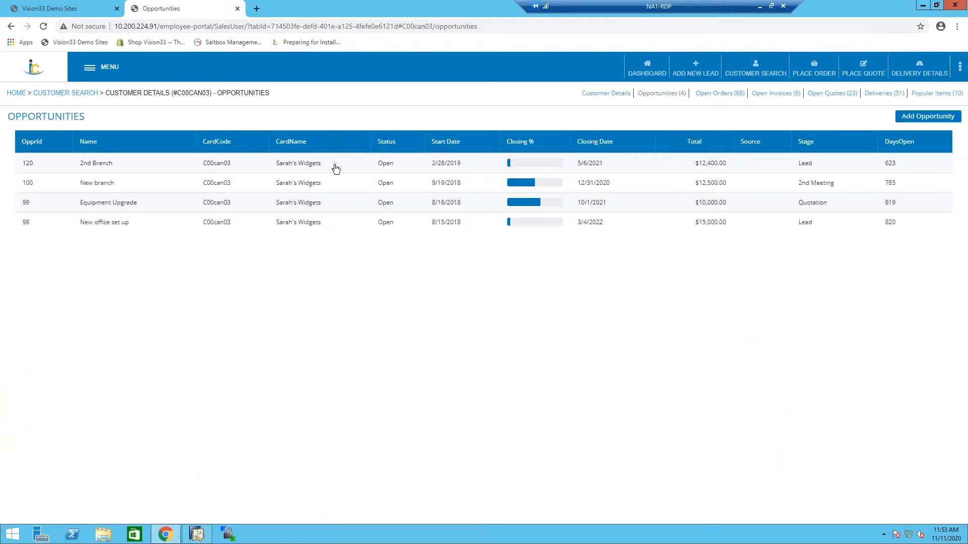
click(309, 166)
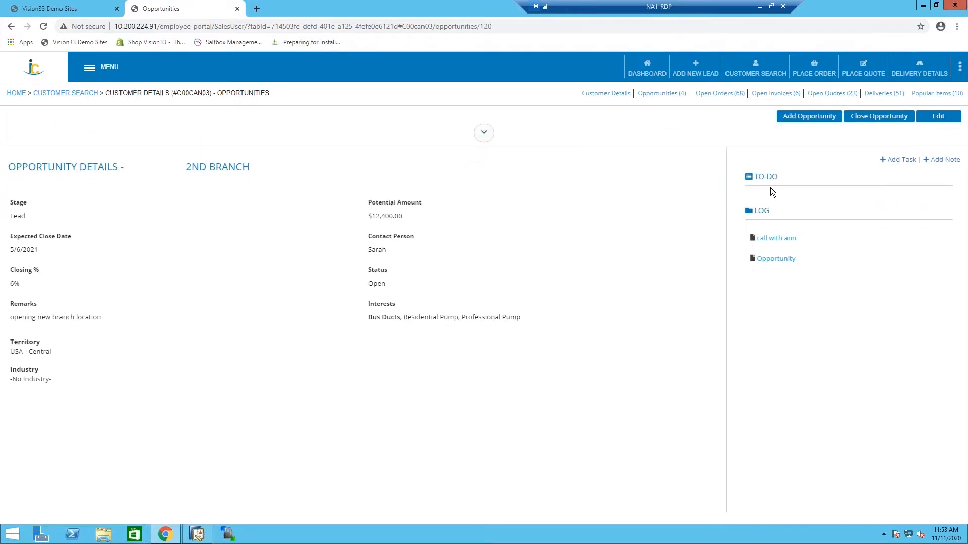
click(927, 119)
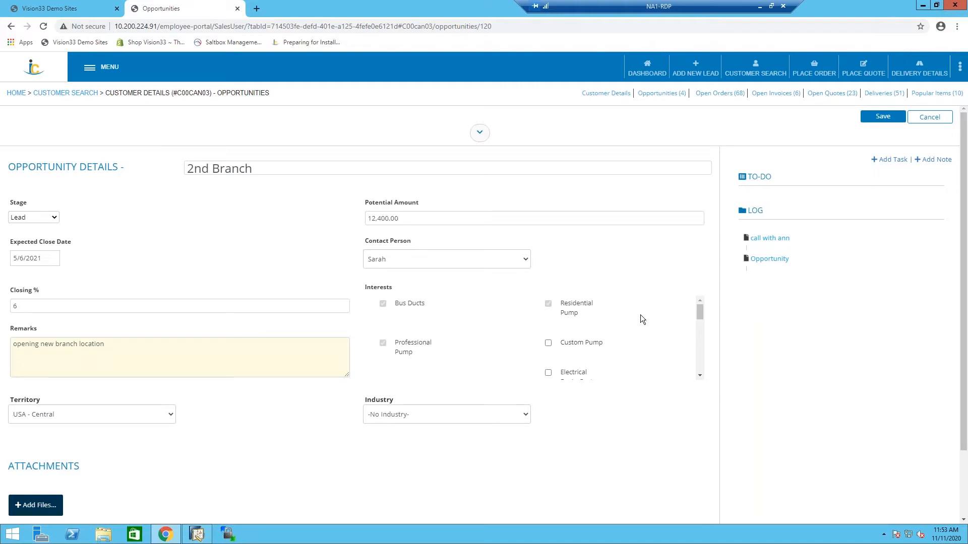
scroll(641, 316, down, 3)
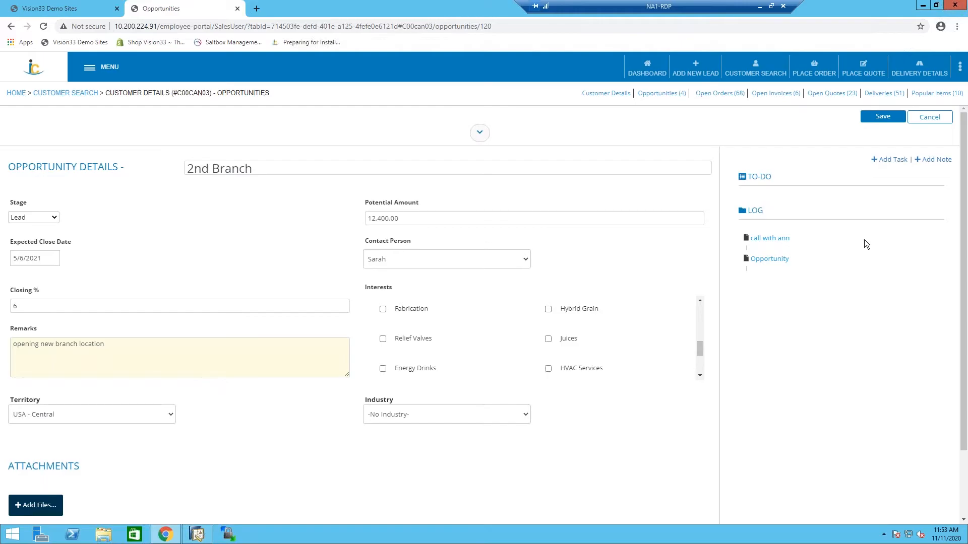
click(934, 121)
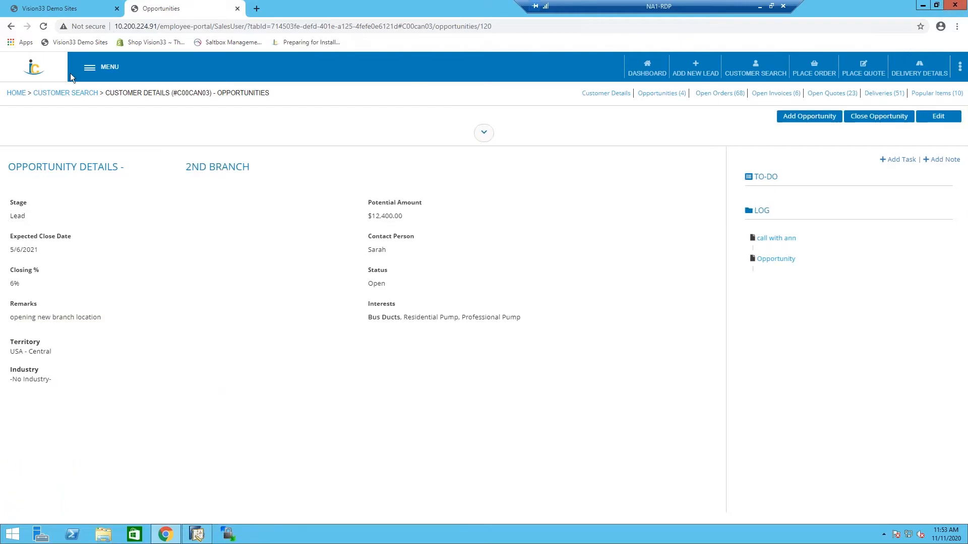
Open the My Opportunities board from the favorites and limit it to opportunities closing This Year.
click(93, 67)
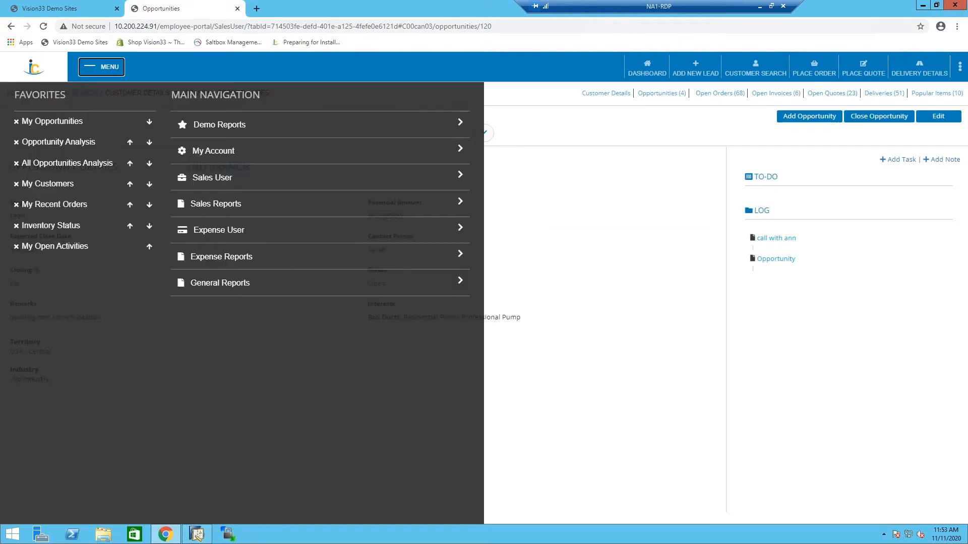
click(68, 123)
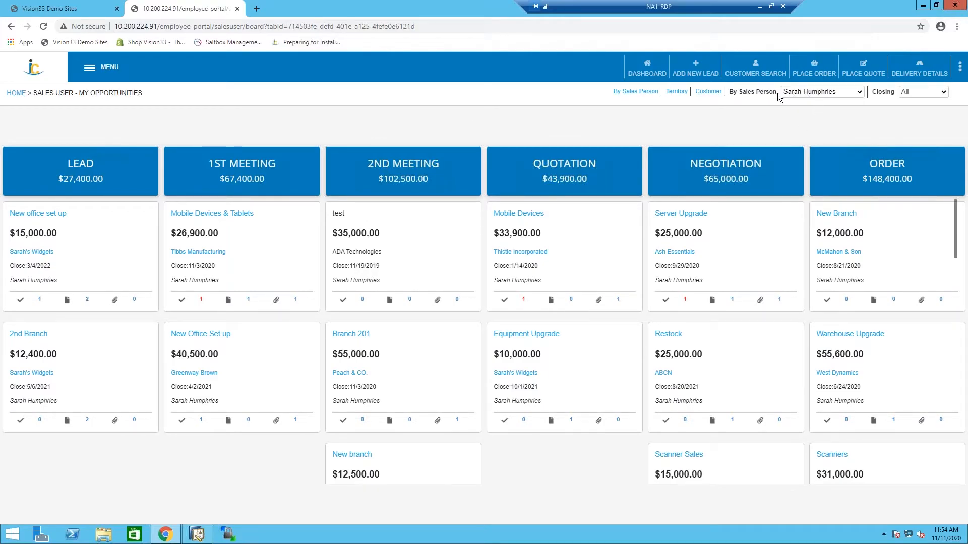
click(942, 93)
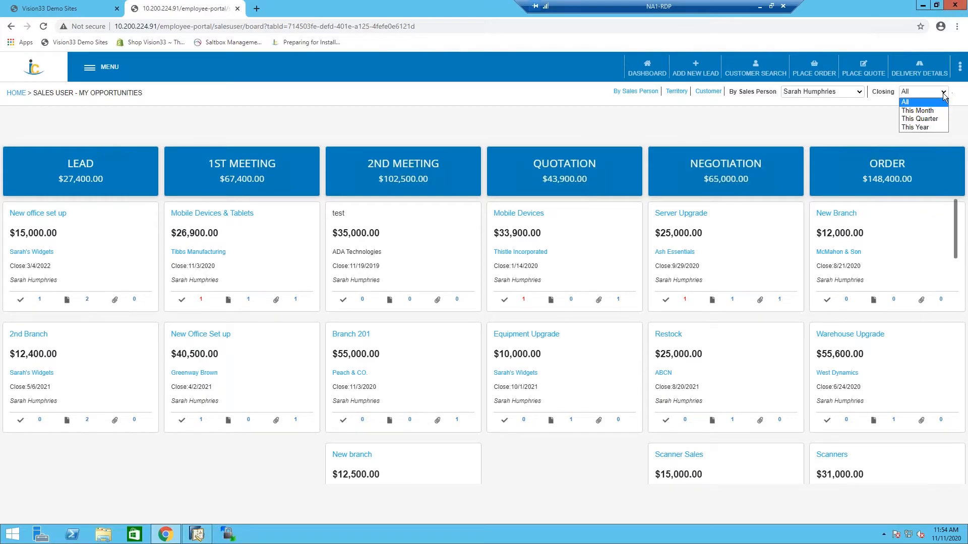
click(932, 127)
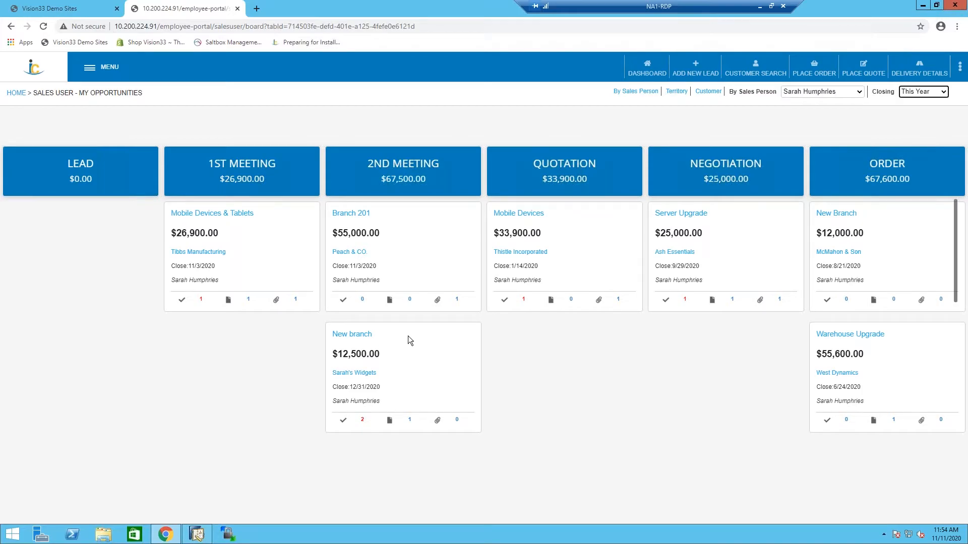
Move the New branch opportunity of Sarah's Widgets from the 2nd Meeting stage to Quotation.
drag(407, 336, 565, 348)
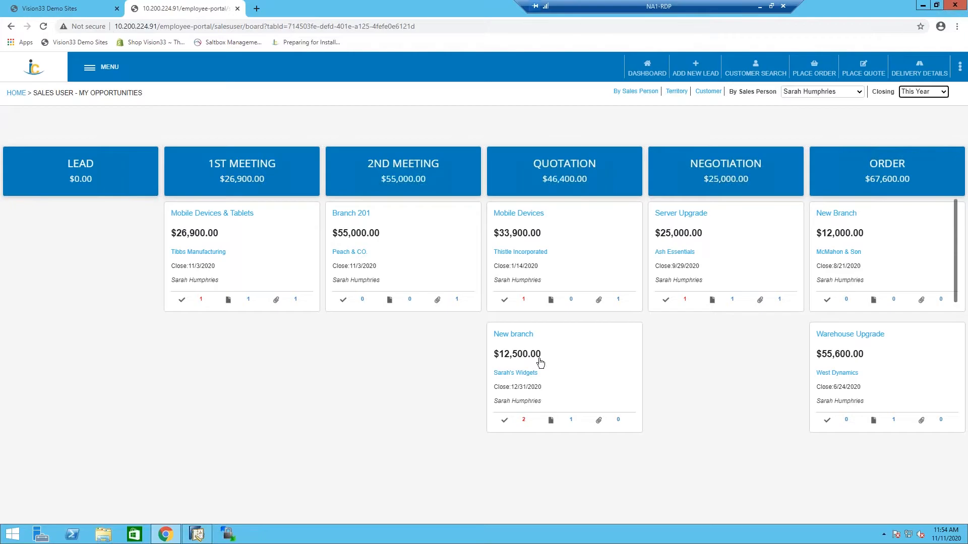
click(836, 135)
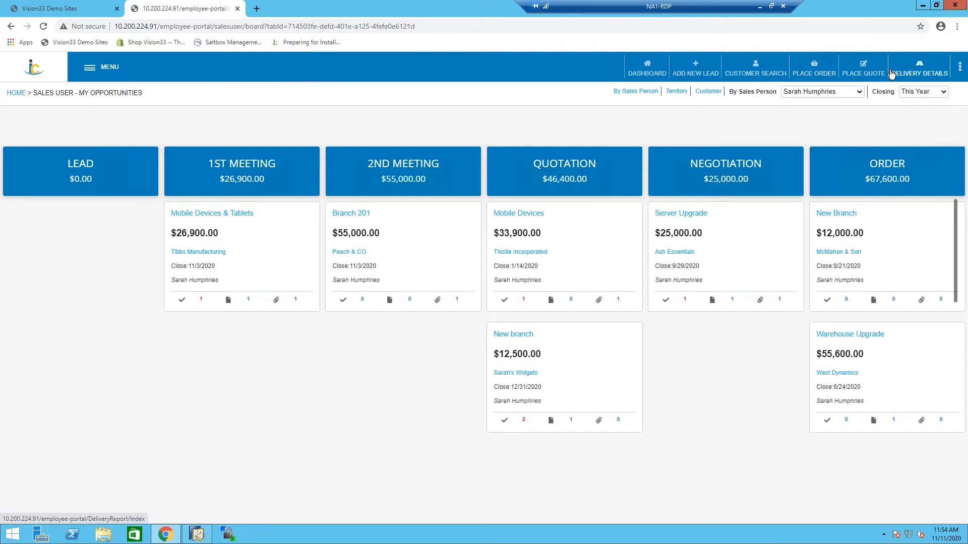
Start a new order for the customer Sarah's Widgets and change the order's contact person.
click(821, 66)
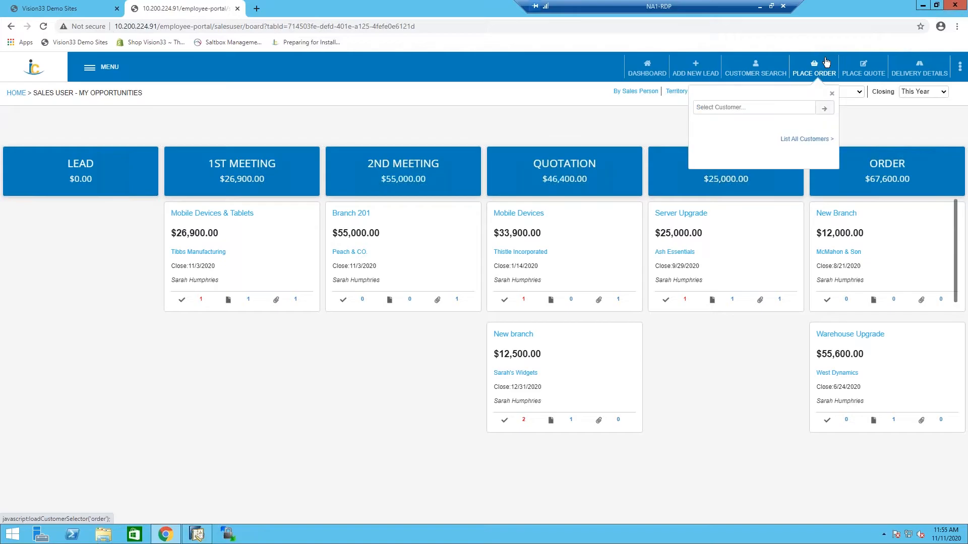
click(789, 106)
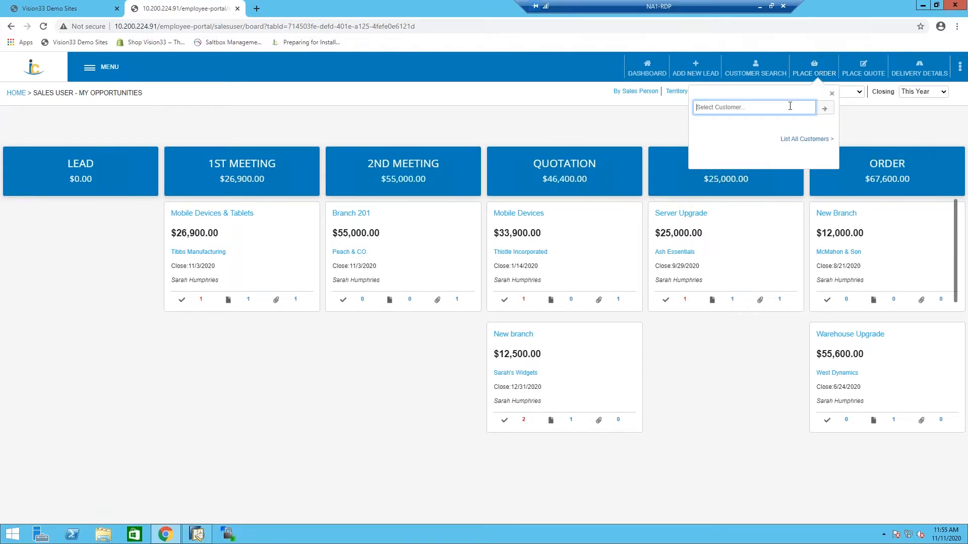
text(sar)
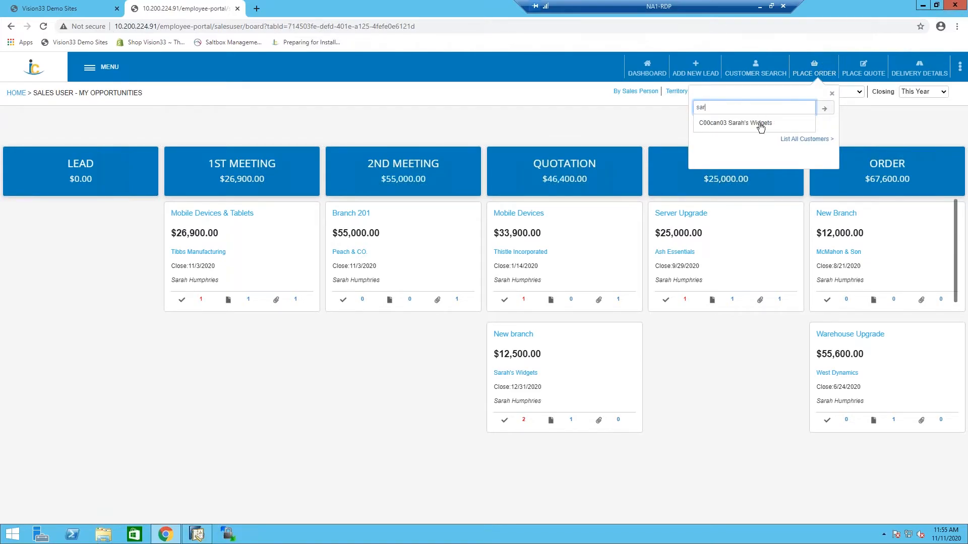
click(760, 124)
click(827, 108)
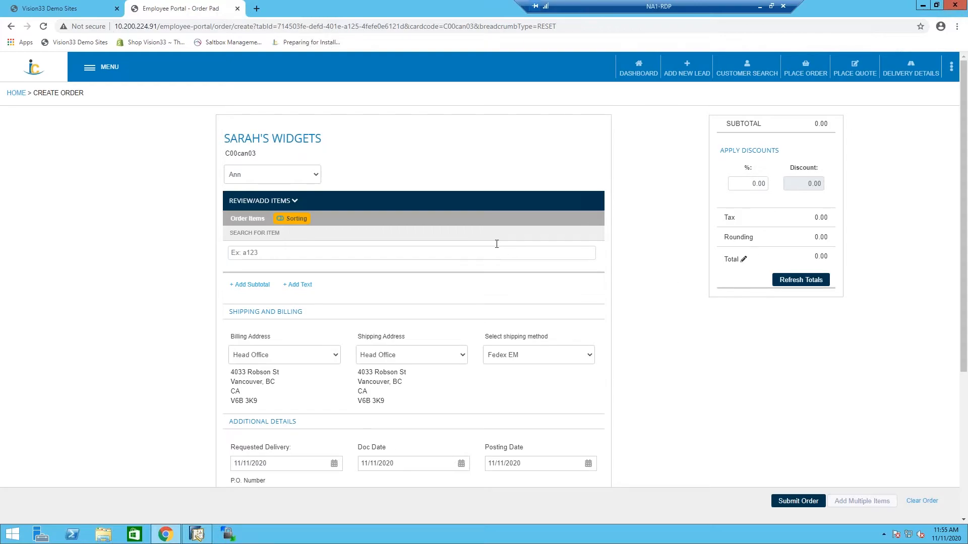
click(277, 172)
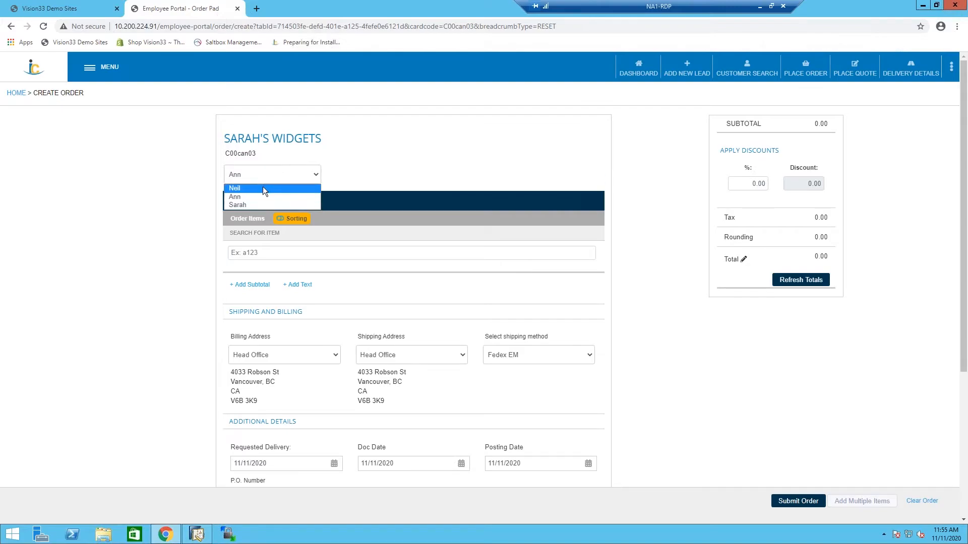
click(247, 205)
Add item A00004, Rainbow Color Printer 5.0, to the order and check its available stock.
click(276, 253)
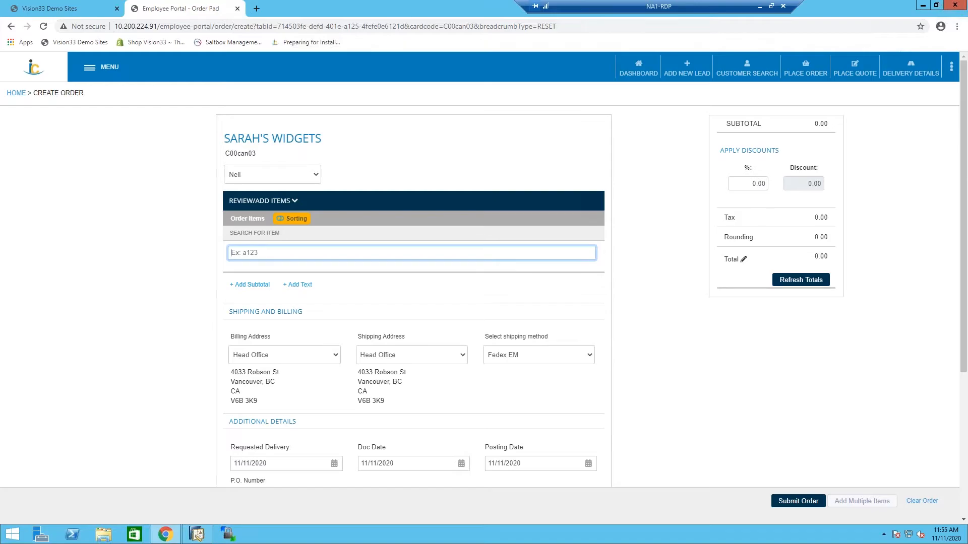
text(a)
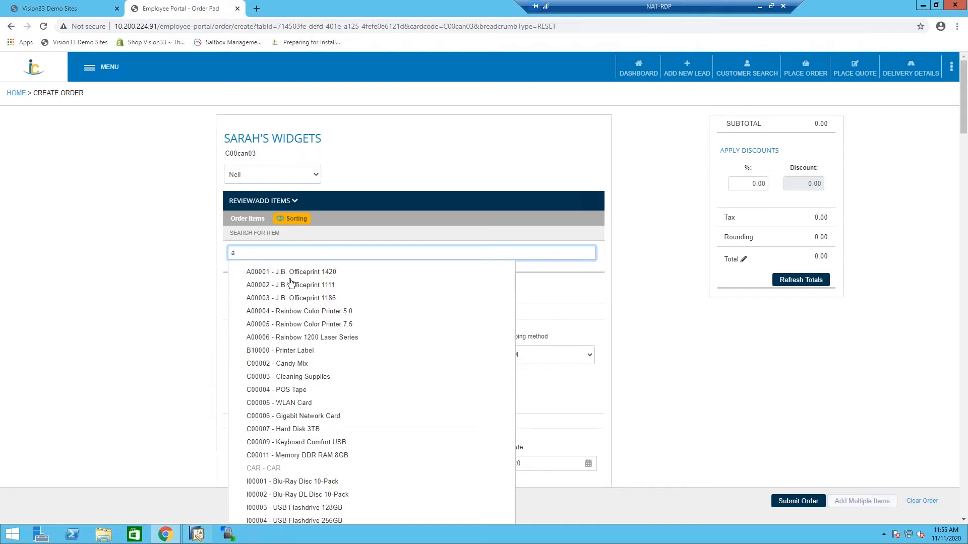
click(296, 314)
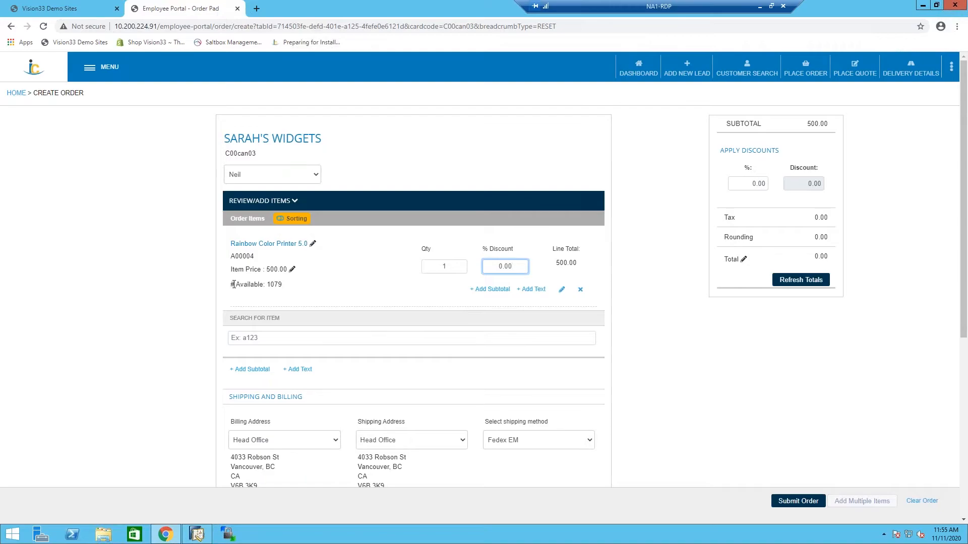
drag(235, 285, 282, 286)
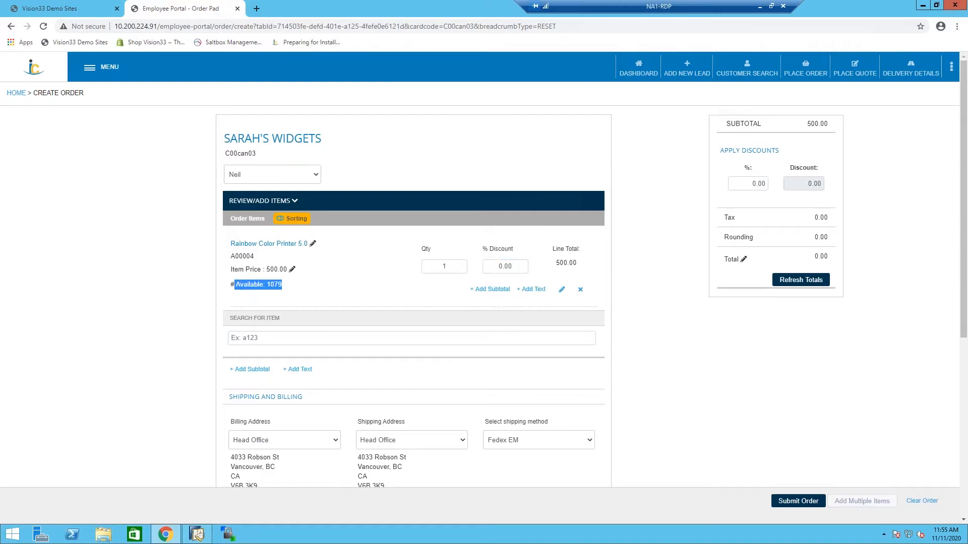
click(288, 289)
Add the items C00003 Cleaning Supplies and C00009 Keyboard Comfort USB to the order.
click(569, 337)
text(a)
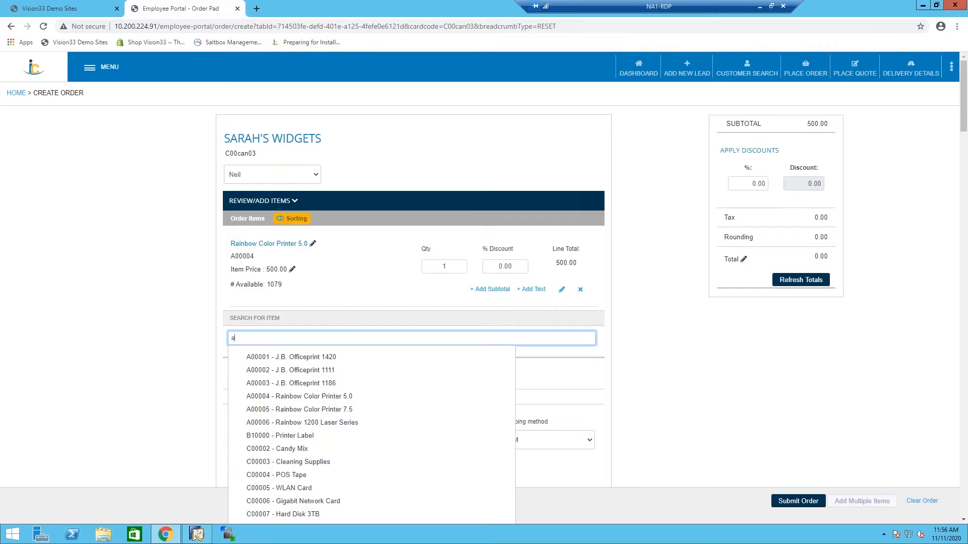
click(290, 461)
click(619, 376)
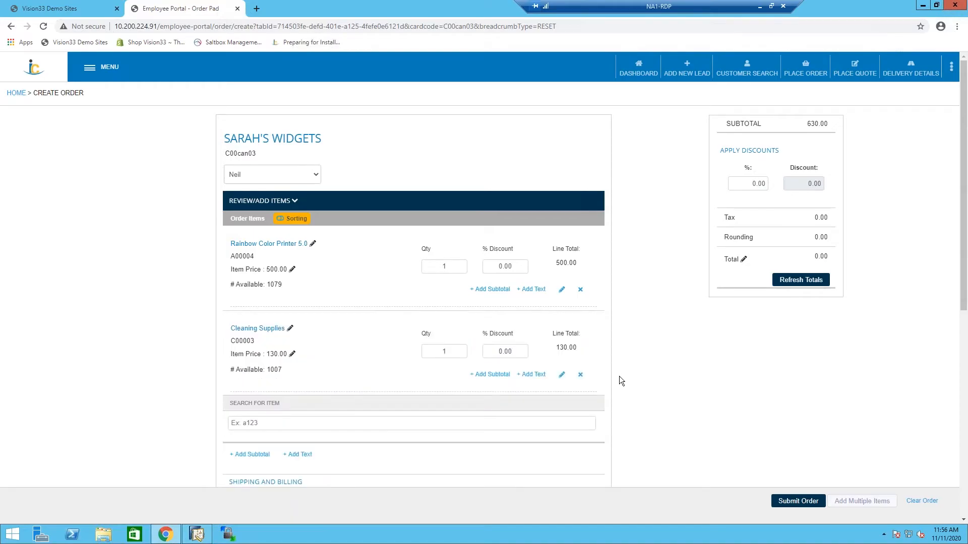
click(378, 423)
text(r)
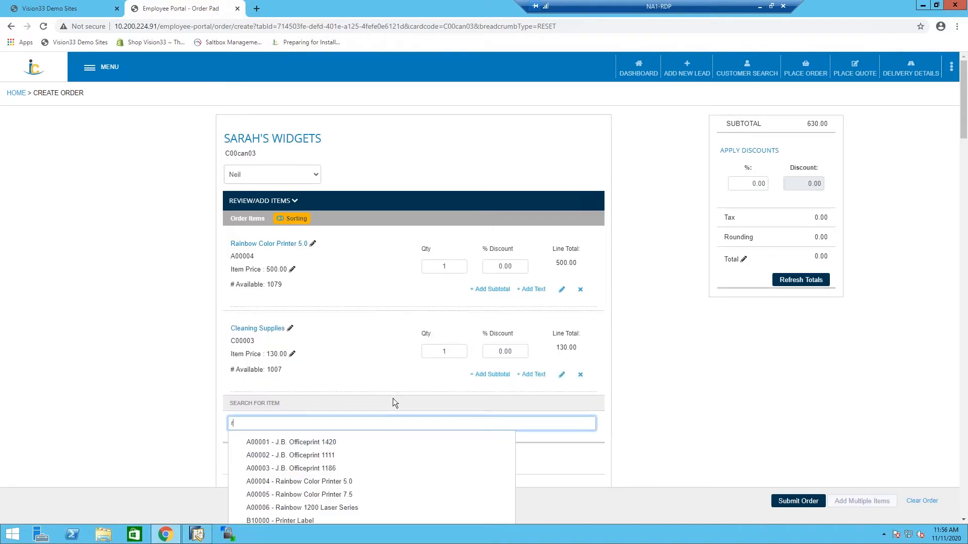
scroll(392, 398, down, 3)
click(331, 442)
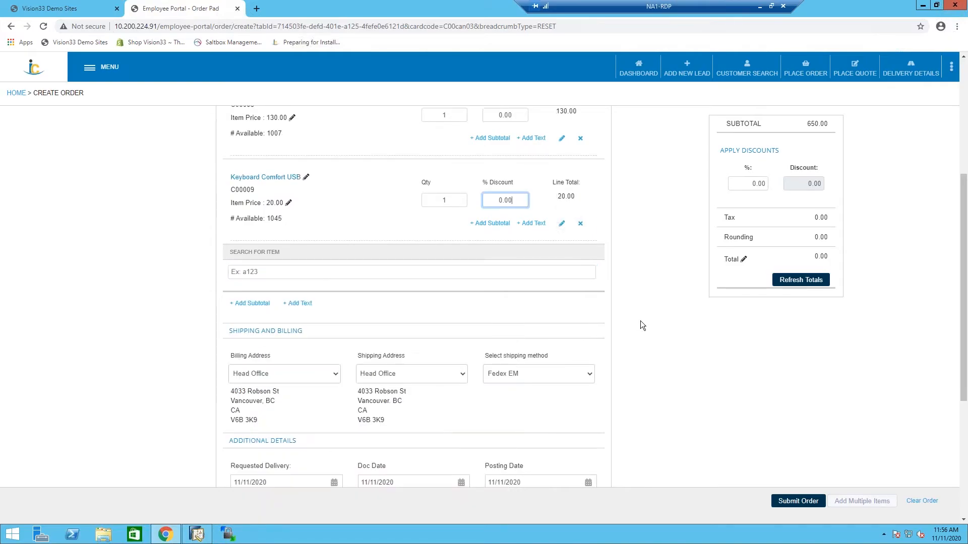
scroll(642, 320, up, 3)
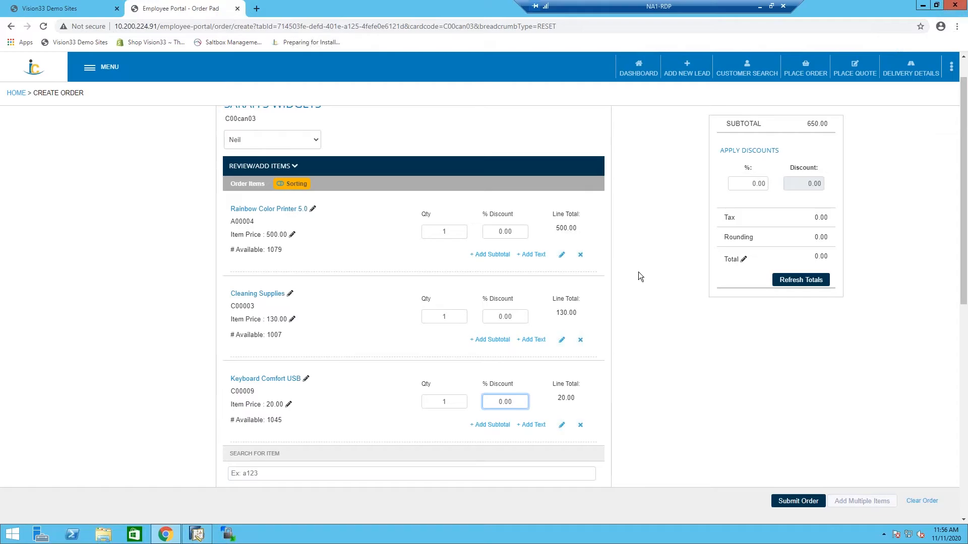
Set the order's shipping address to US Office and choose Fedex EM as the shipping method.
scroll(638, 272, down, 5)
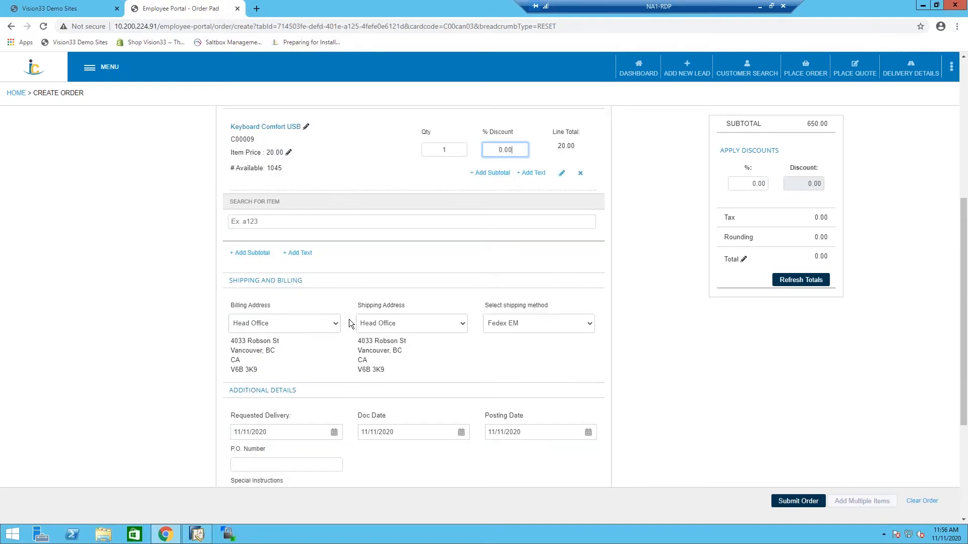
click(447, 329)
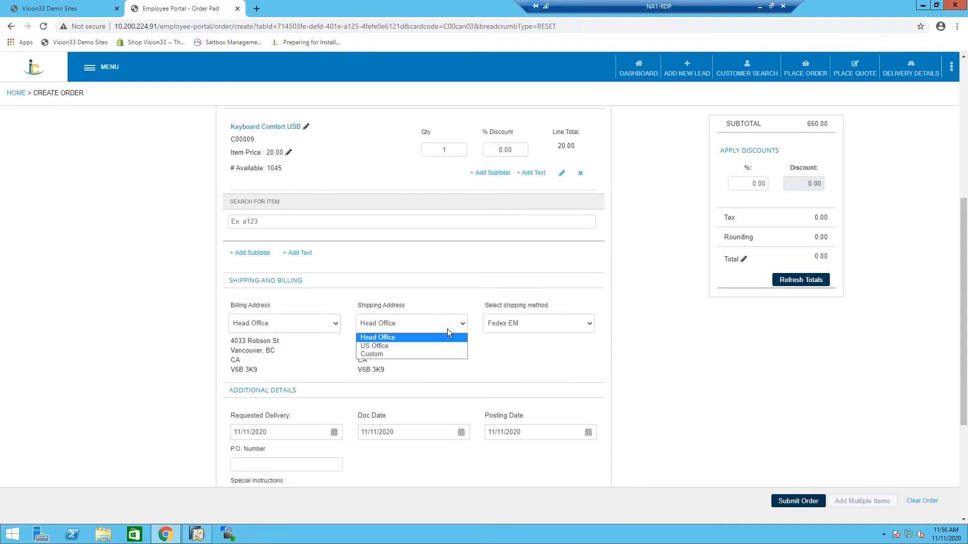
click(398, 346)
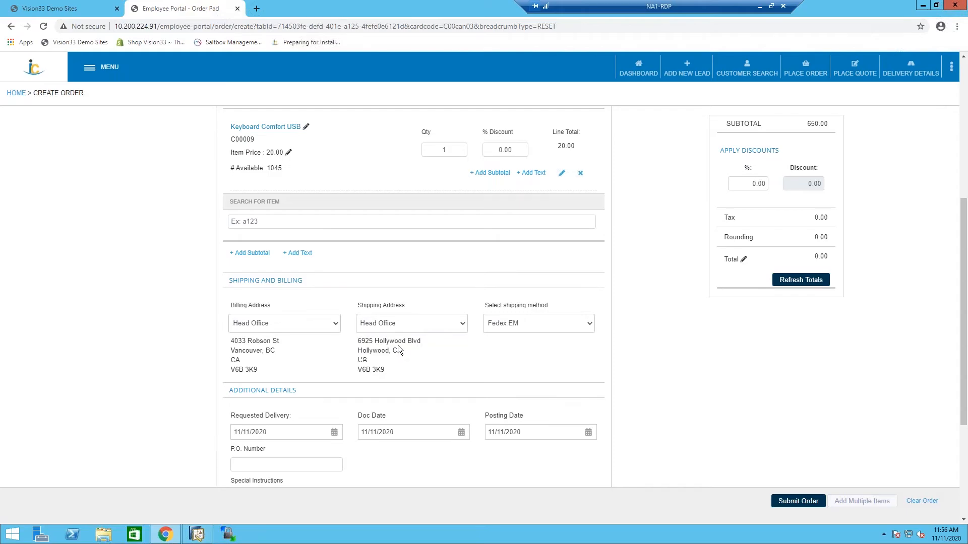
click(538, 328)
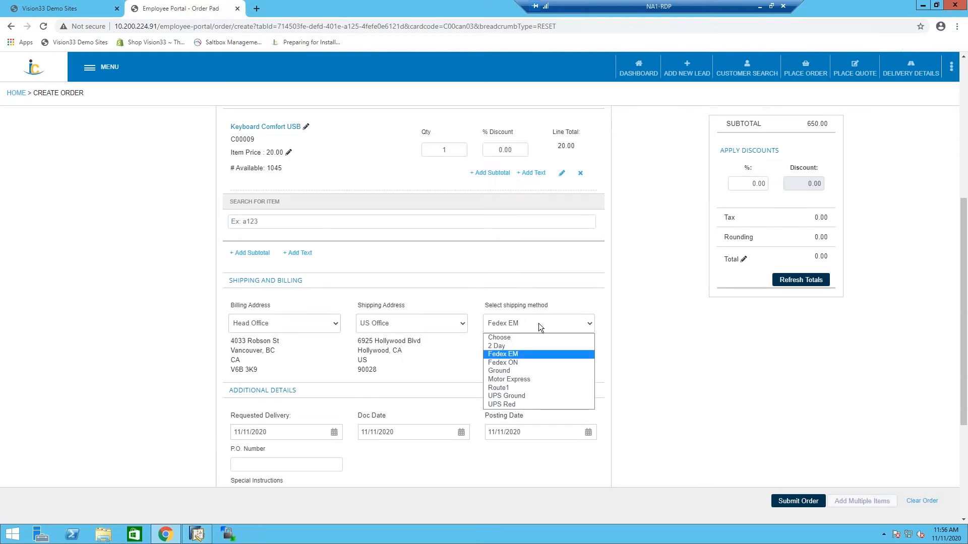
click(537, 355)
Fill in the order's P.O. number and enter "Deliver to back door" as the special instructions.
scroll(520, 285, down, 4)
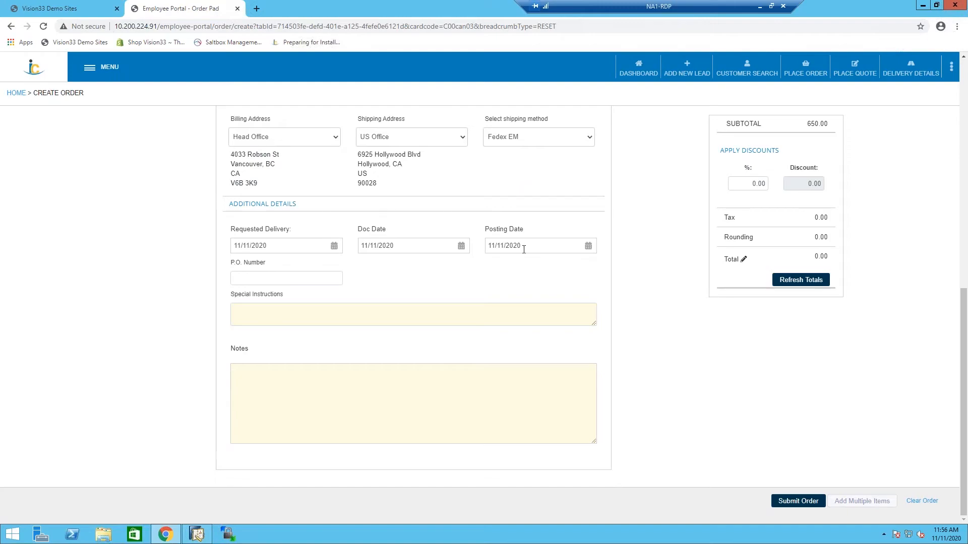
click(299, 279)
text(562345)
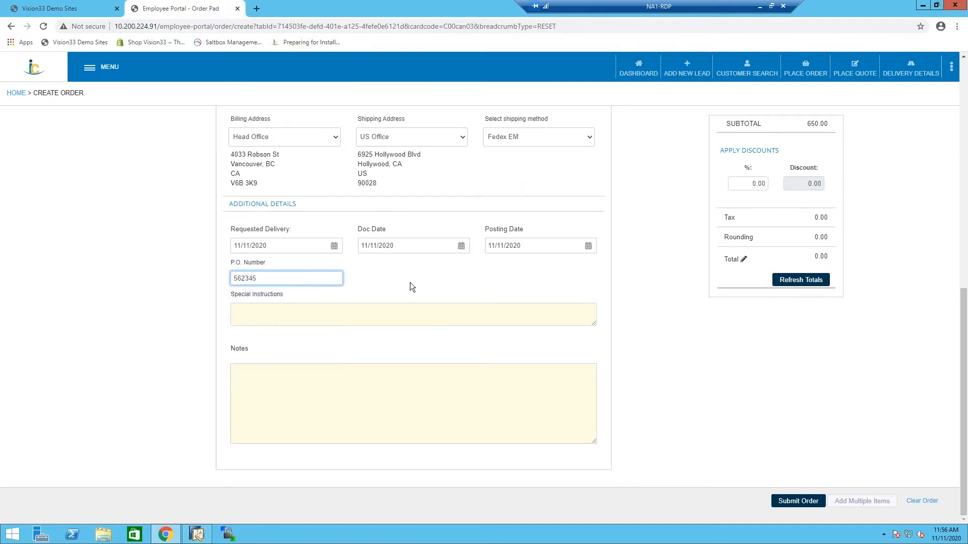
click(421, 313)
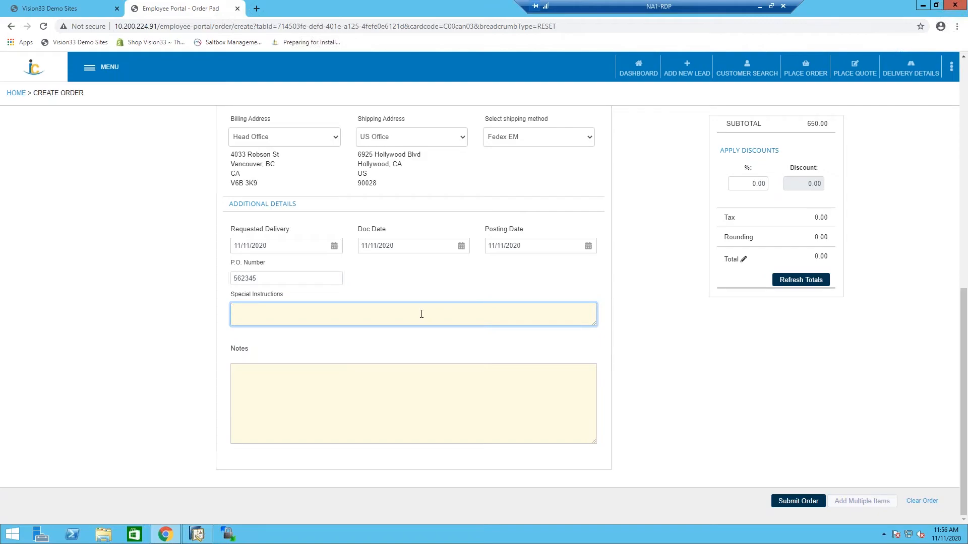
text(Deliver to back door)
Add the order note "Loyal customer treat them well".
key(Tab)
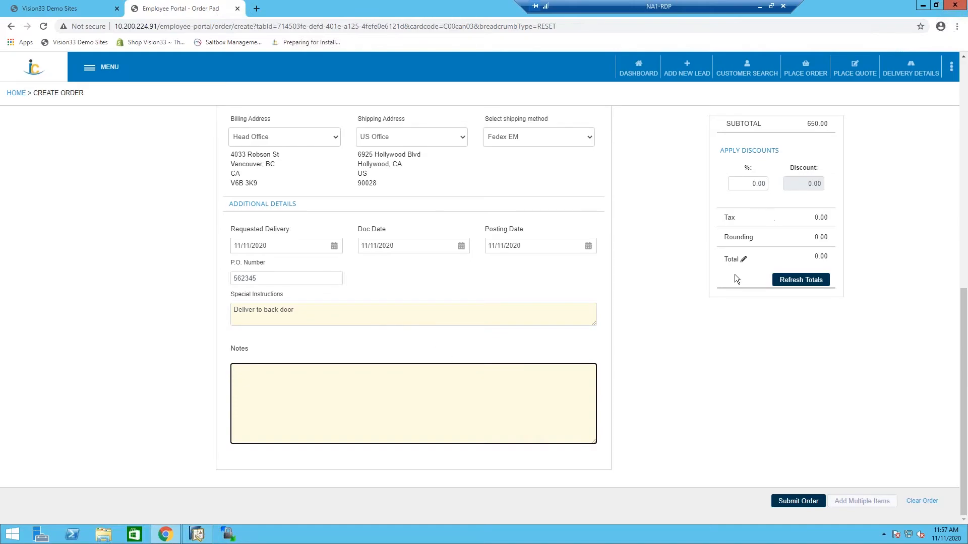
text(Loyal customer treat them well)
click(729, 316)
Refresh the order totals, then submit the order and review its summary down to the notes.
click(791, 280)
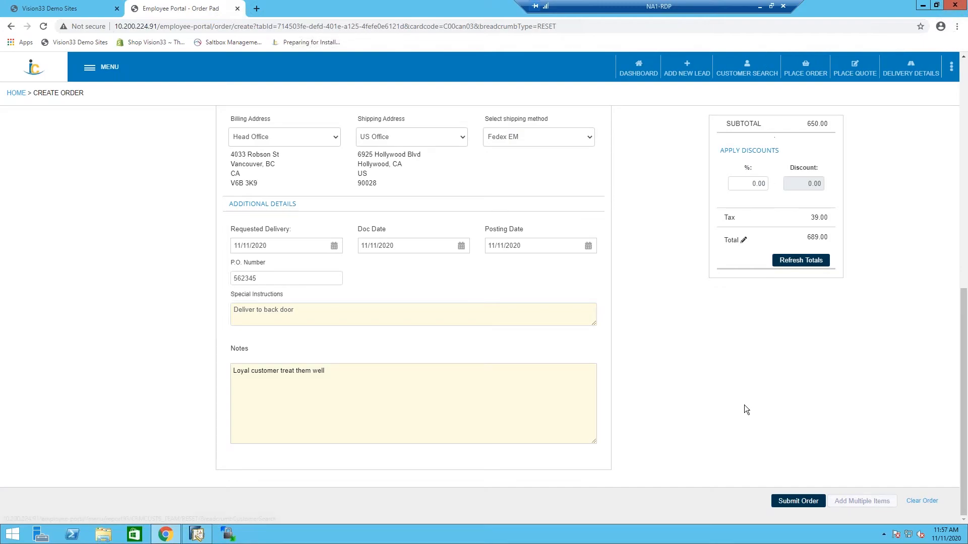
click(796, 501)
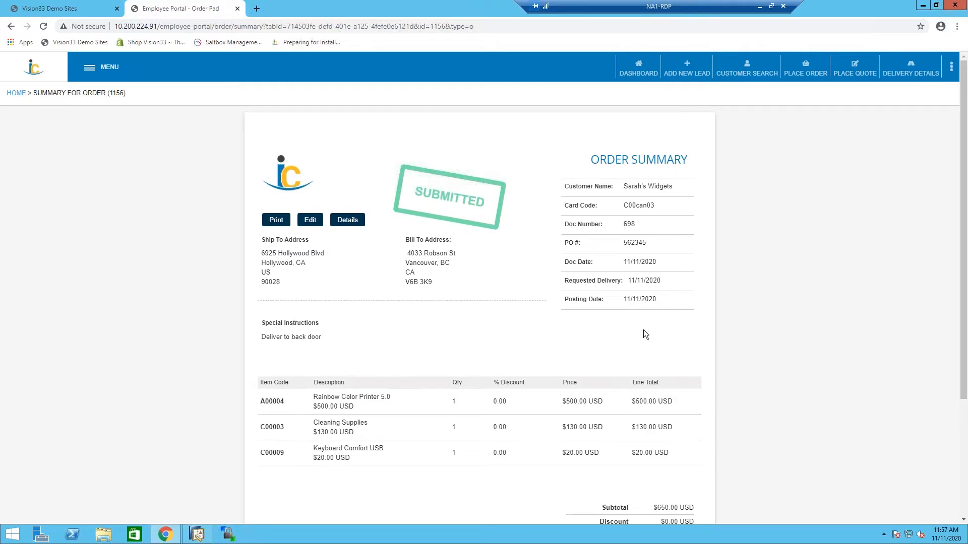
scroll(643, 329, down, 3)
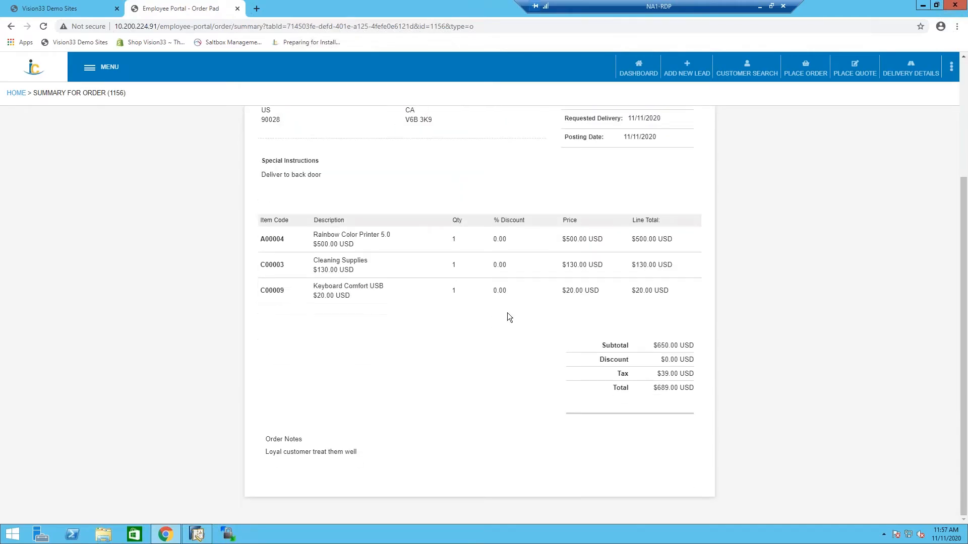
scroll(507, 317, up, 3)
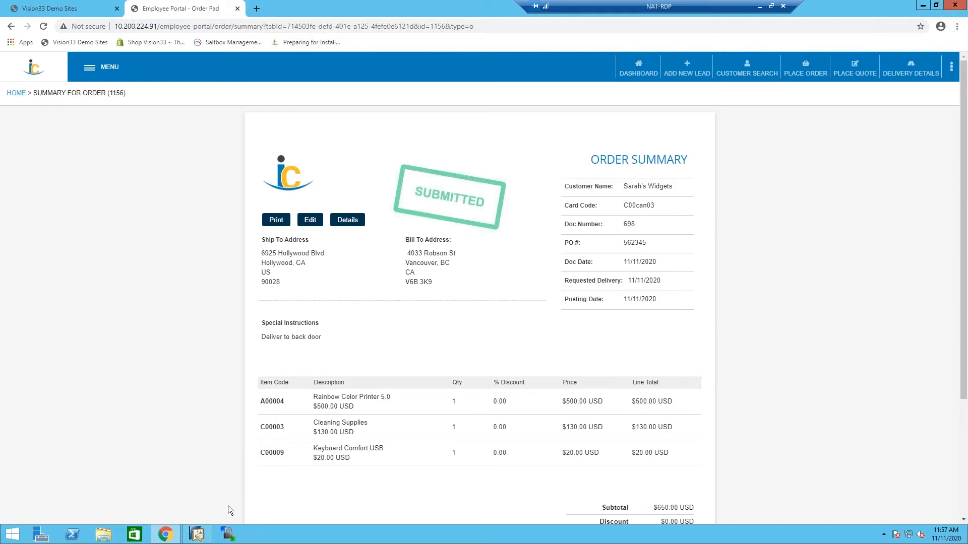
Switch to SAP Business One and bring up the most recent sales order.
click(196, 535)
click(91, 176)
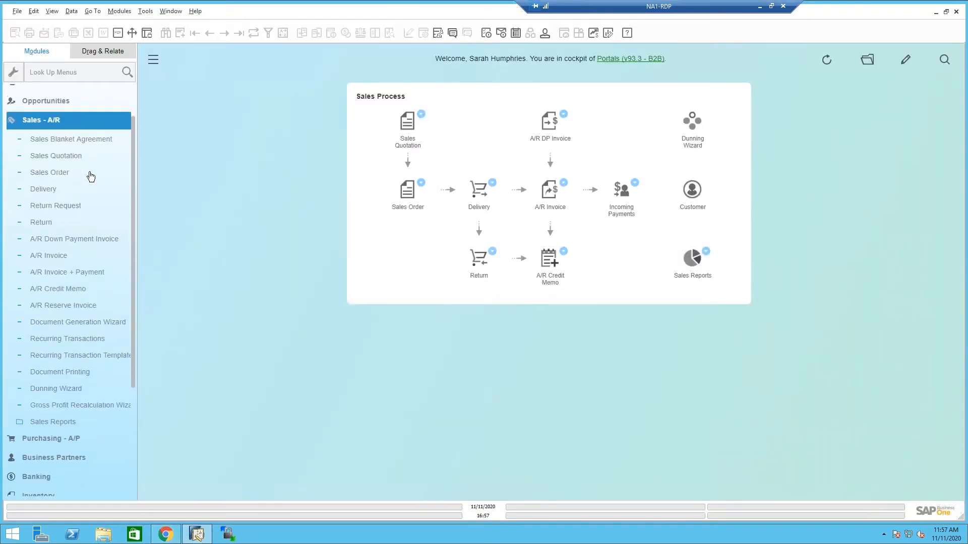
click(76, 145)
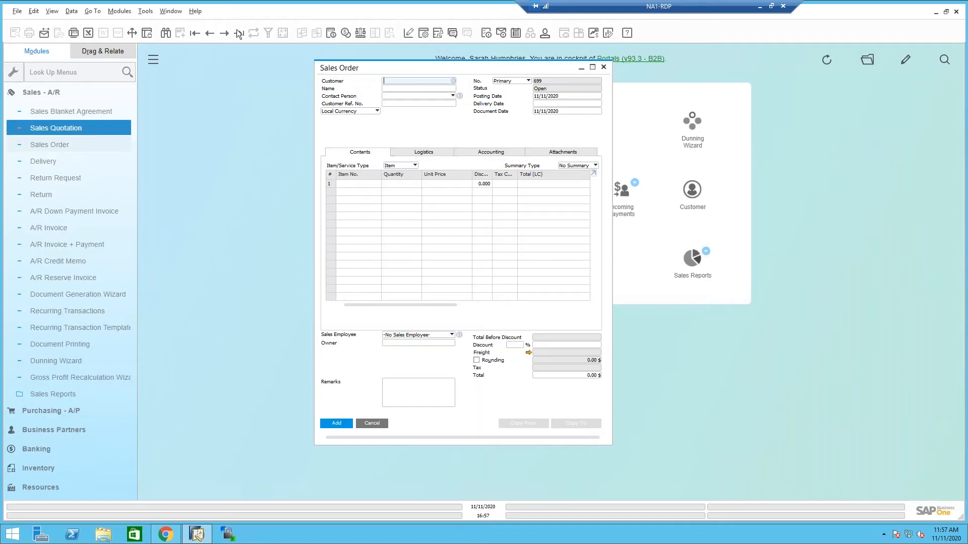
click(239, 33)
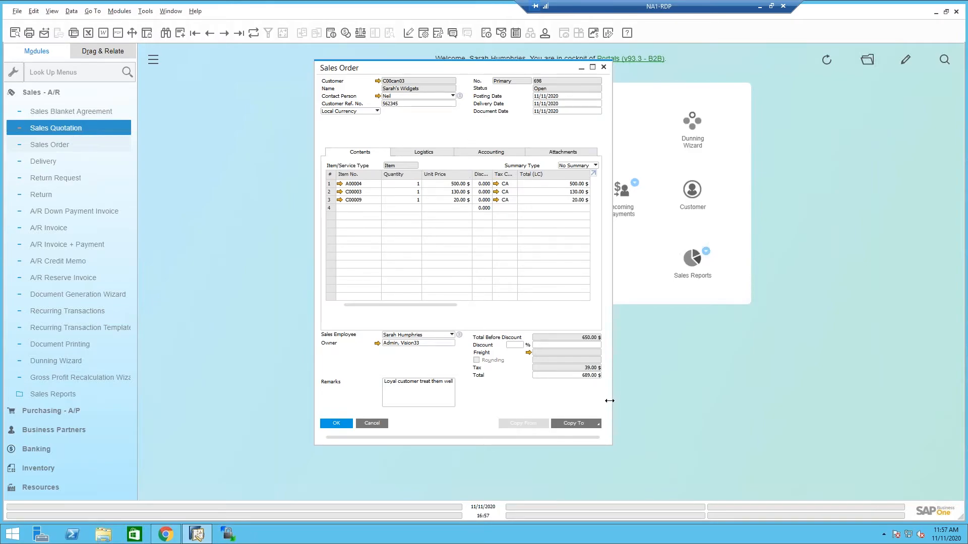
Copy the Sarah's Widgets sales order to a delivery, add it, and bring up the latest delivery record.
click(594, 425)
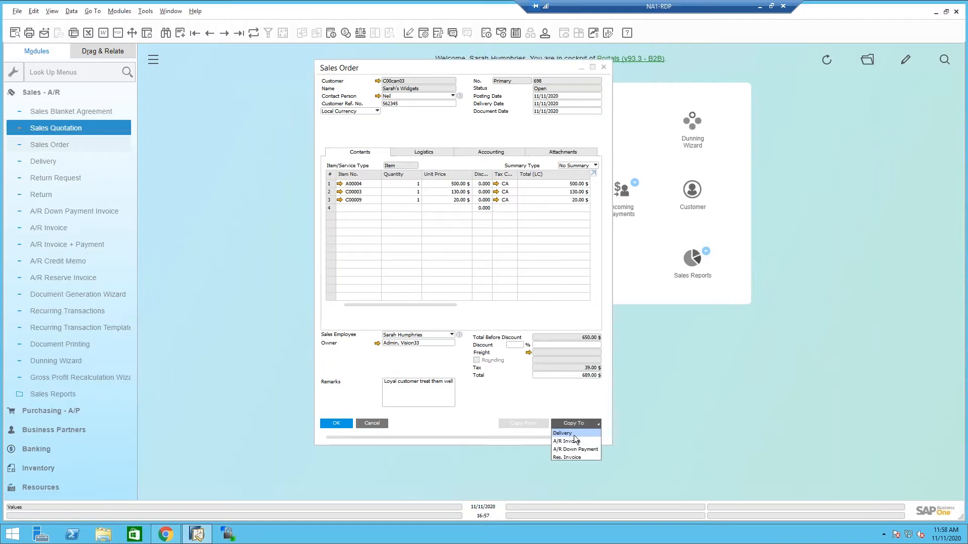
click(575, 434)
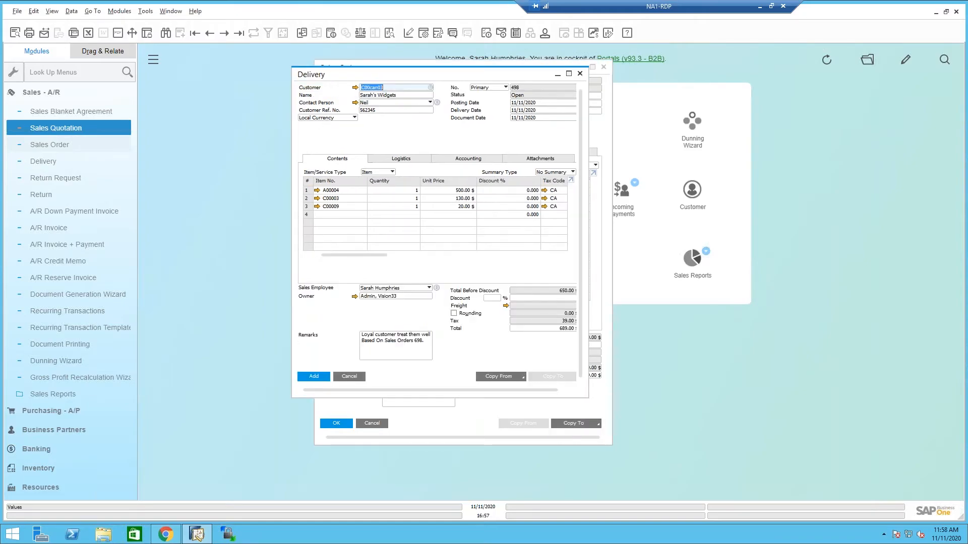
click(313, 376)
click(379, 278)
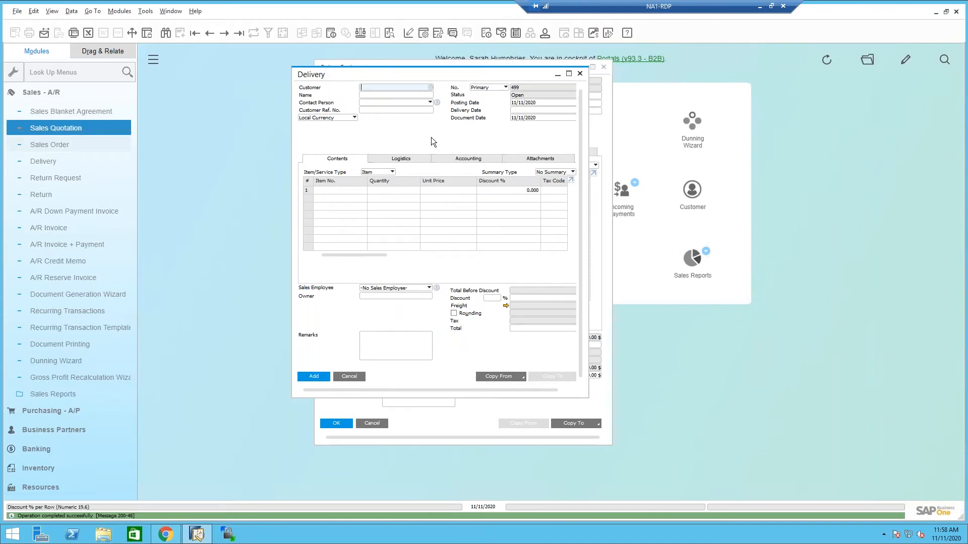
click(239, 33)
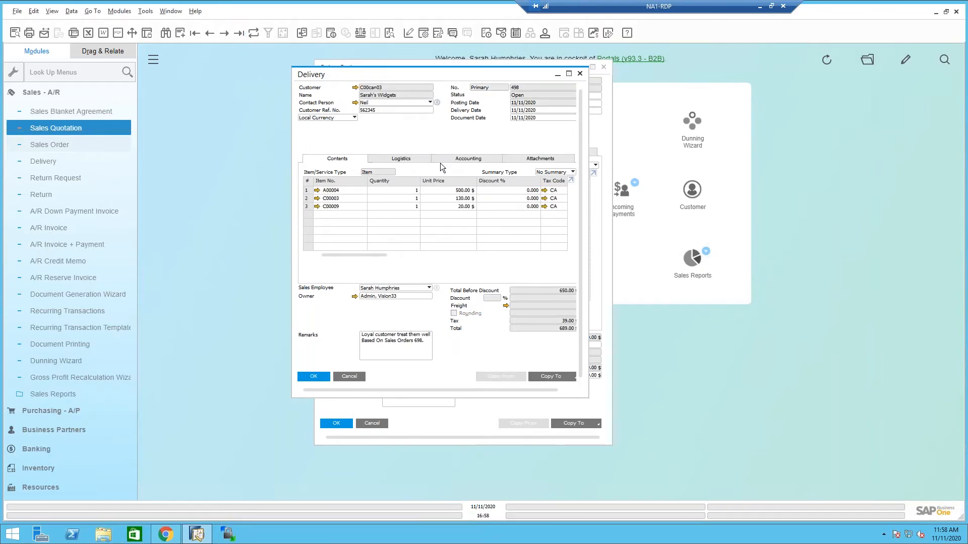
Switch to the Employee Portal, list the open deliveries with the newest delivery date first, and open the newest Sarah's Widgets delivery.
click(174, 533)
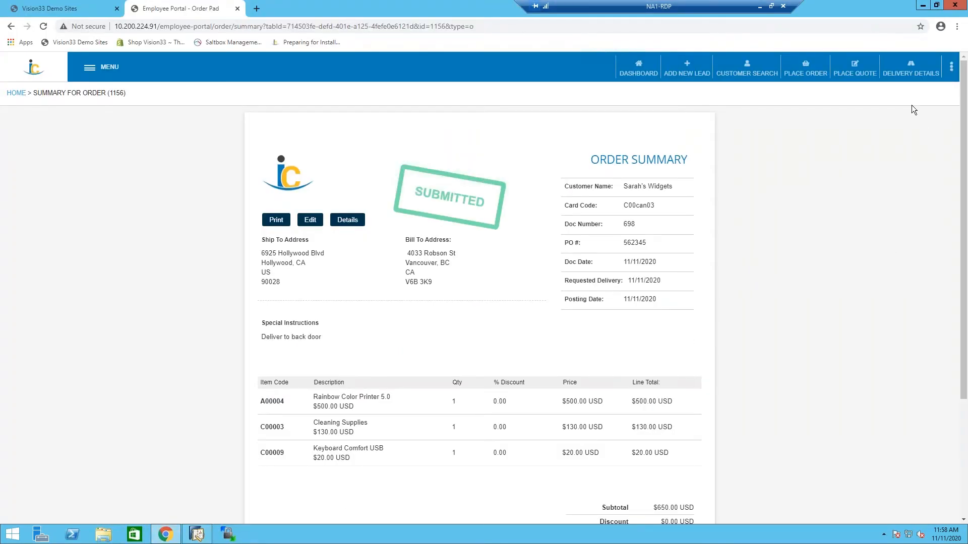
click(910, 68)
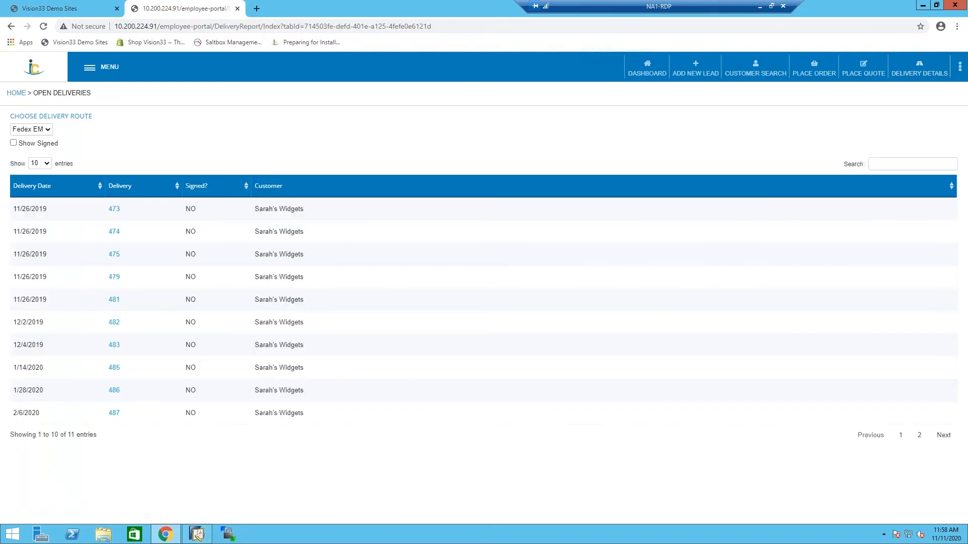
click(32, 192)
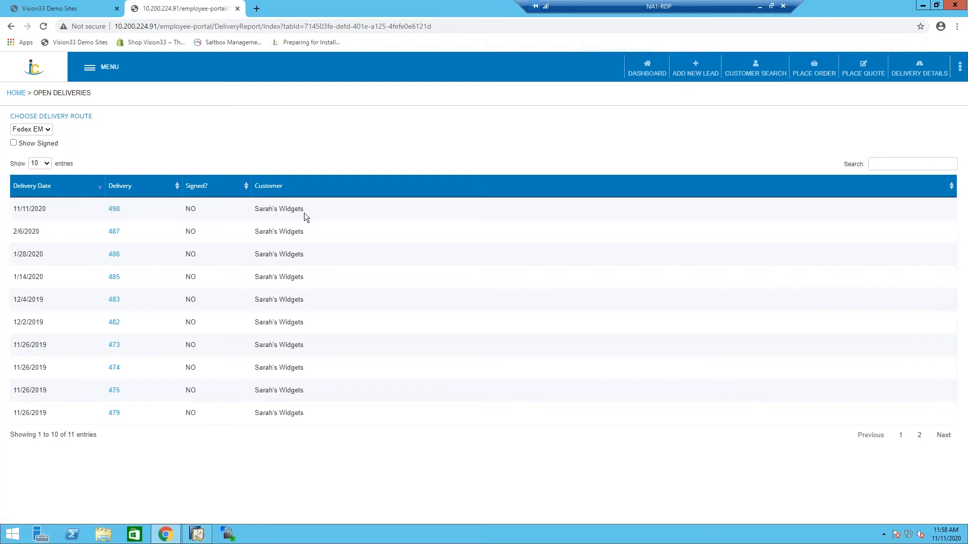
click(109, 209)
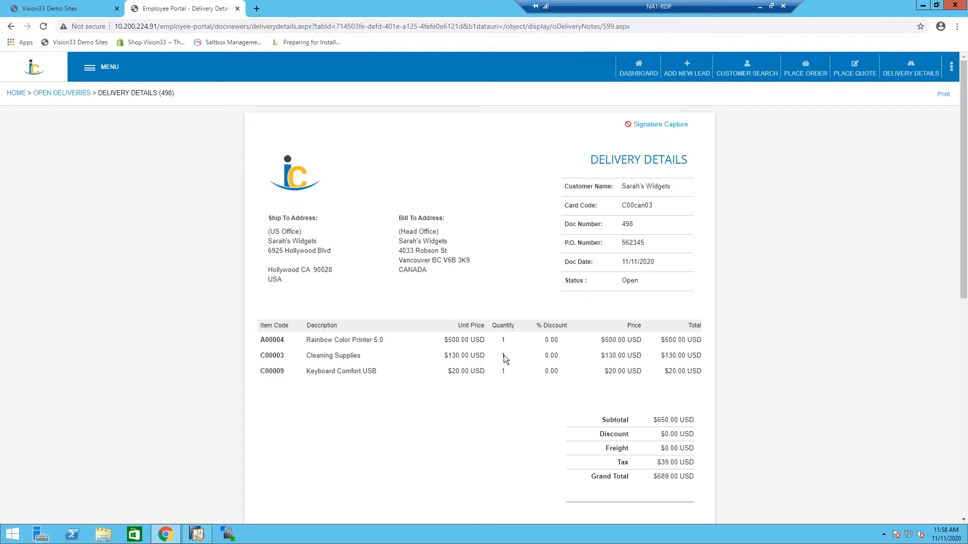
Mark the delivery as received cash, add the comment "Looks good", and fill in the receiver's name.
scroll(505, 359, down, 2)
scroll(479, 313, down, 2)
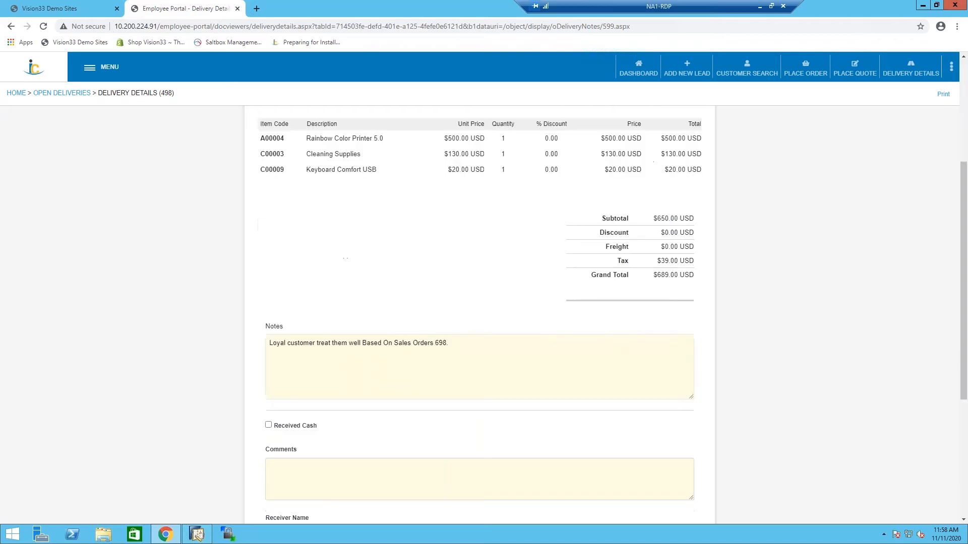
scroll(500, 414, down, 3)
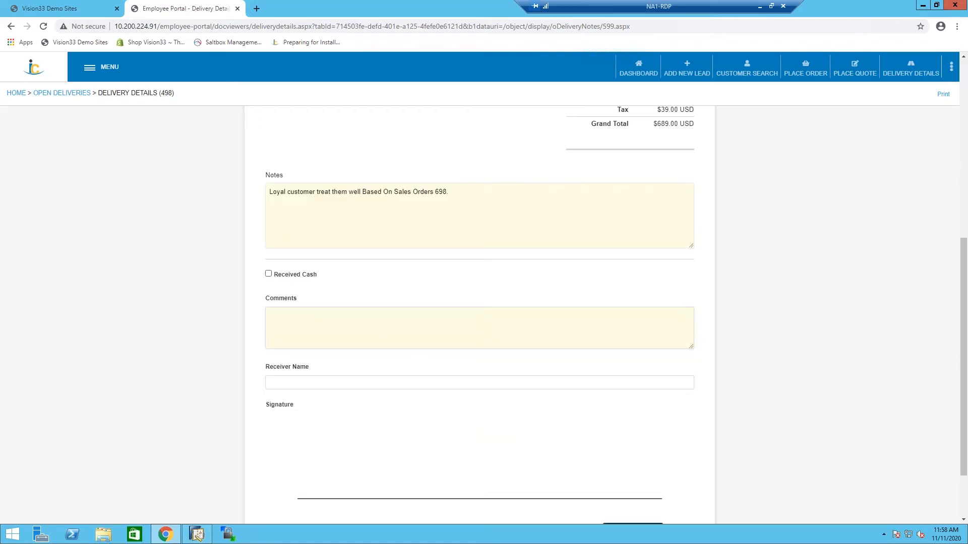
click(268, 274)
click(304, 325)
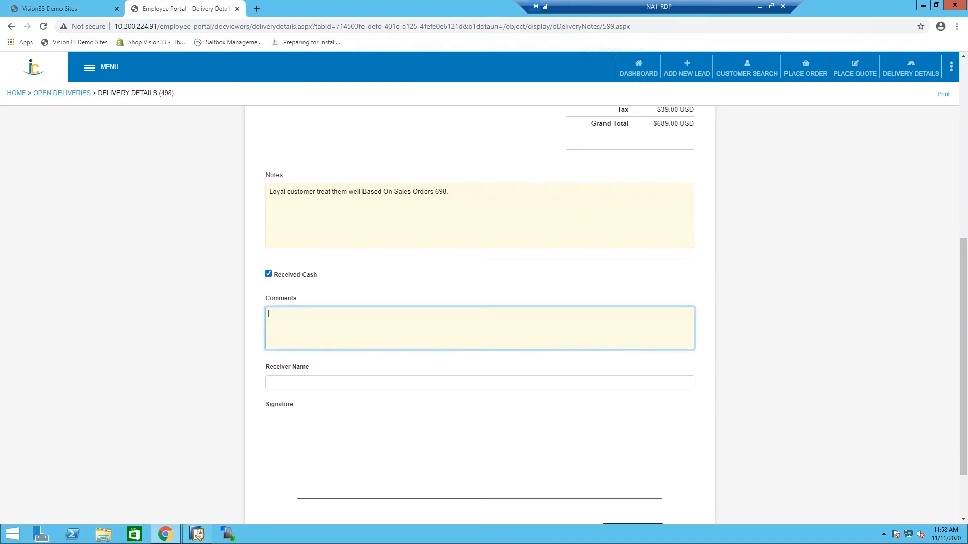
text(Looks good)
key(Tab)
text(sa)
key(BackSpace)
key(BackSpace)
text(Sarah)
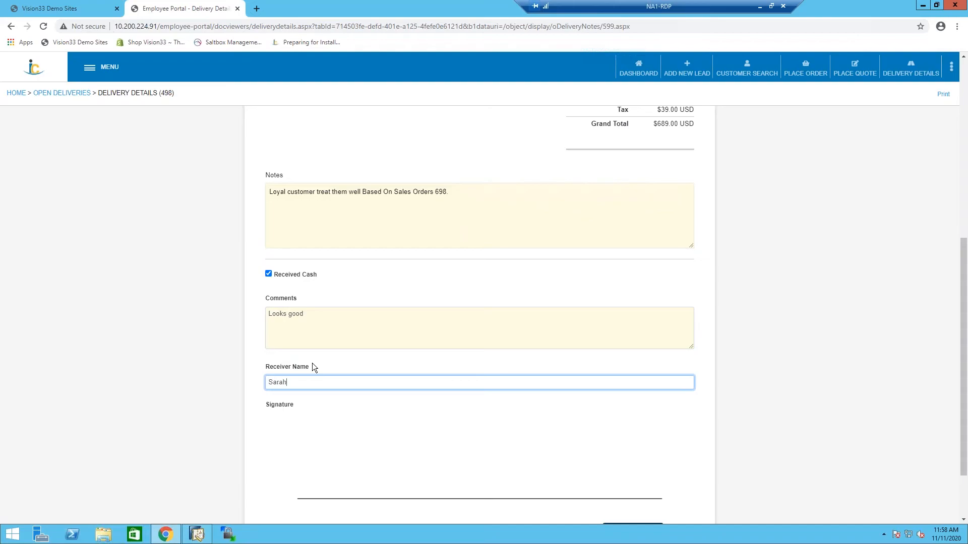
key(Tab)
Draw the receiver's handwritten signature on the delivery and save it.
mouse_move(332, 465)
mouse_down()
mouse_move(367, 406)
mouse_move(367, 472)
mouse_move(373, 461)
mouse_up()
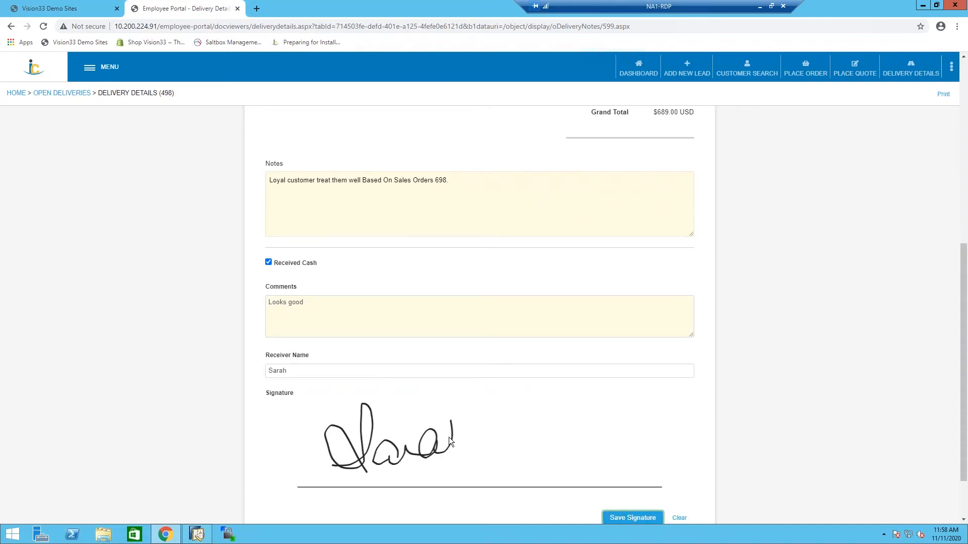
drag(449, 437, 488, 448)
click(633, 515)
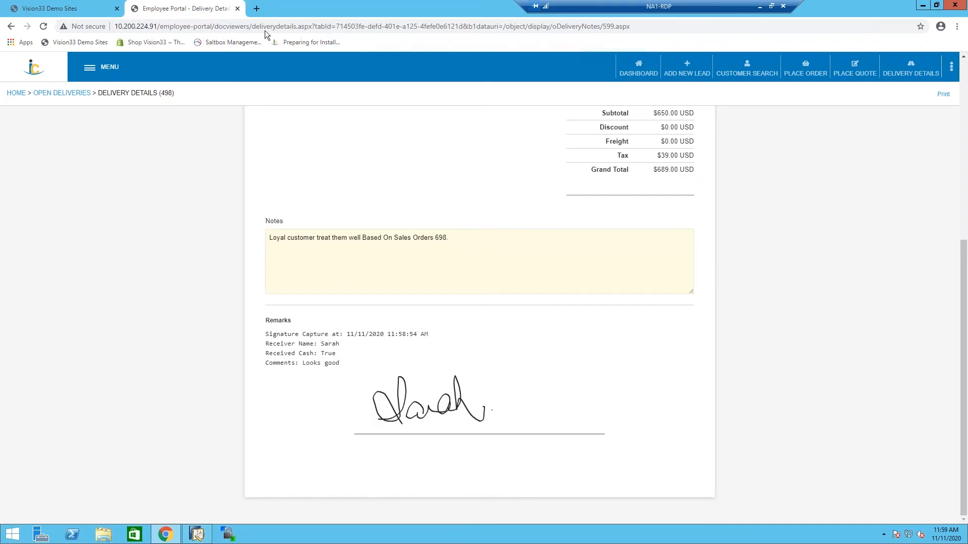
Switch to SAP Business One and open the signature capture activity related to the Sarah's Widgets delivery.
click(206, 530)
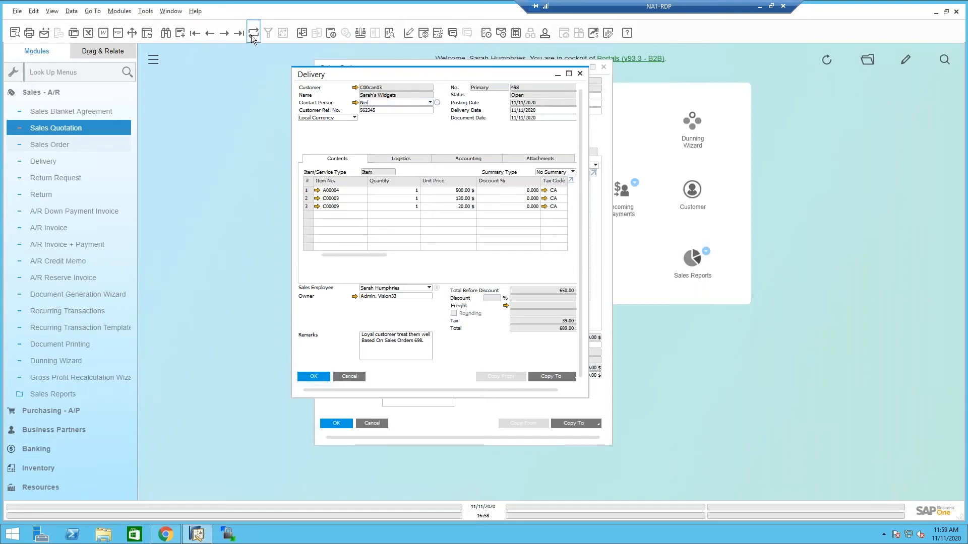
right_click(410, 135)
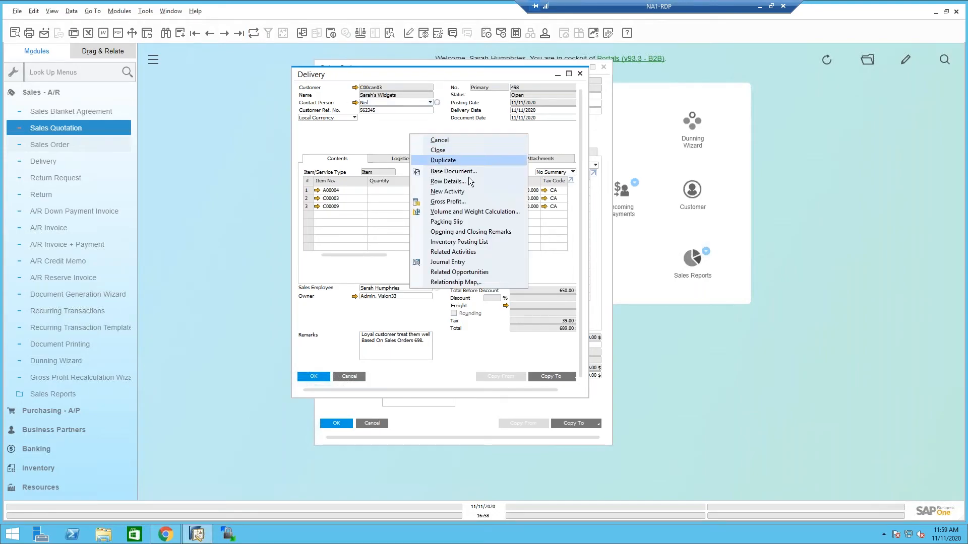
click(483, 253)
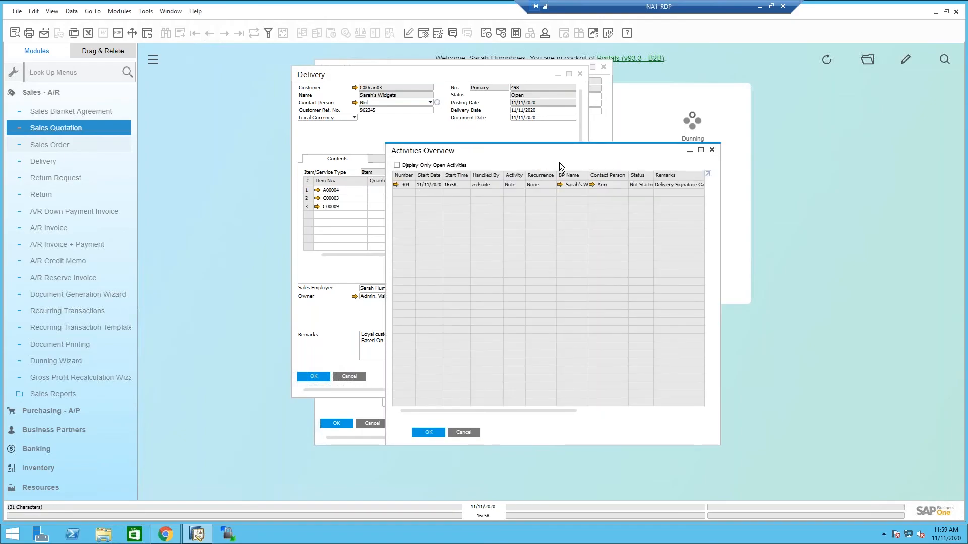
click(396, 185)
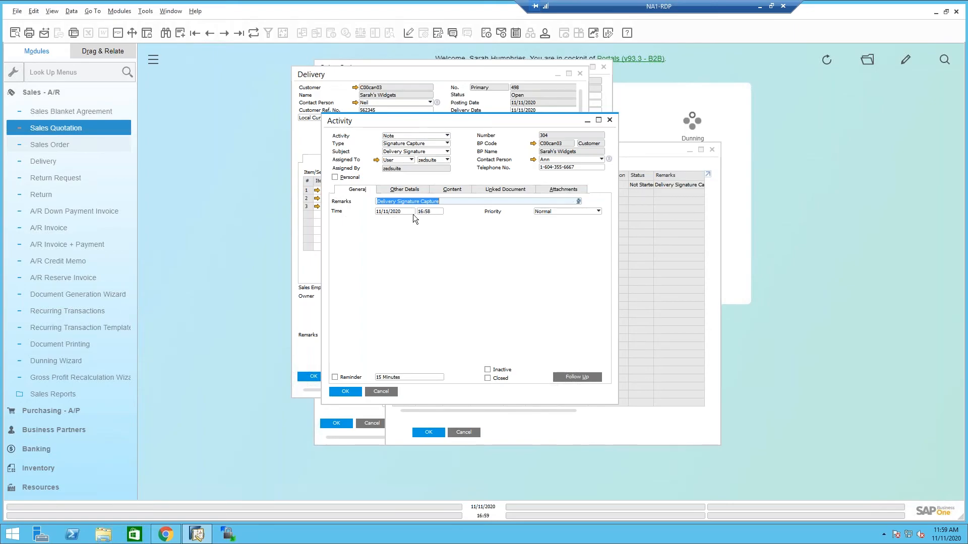
Display the signature image attached to the activity, then close the image, the activity and the activities overview.
click(557, 190)
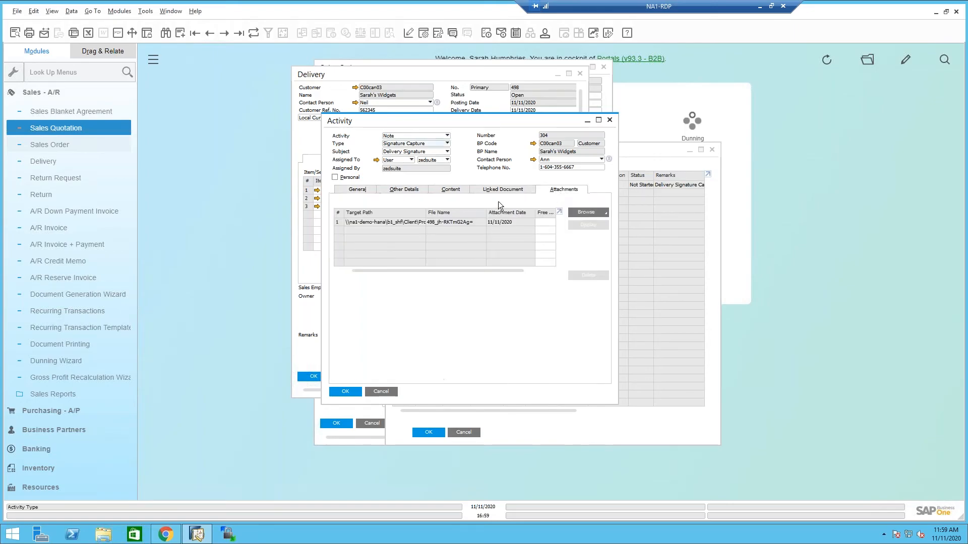
click(417, 222)
click(588, 222)
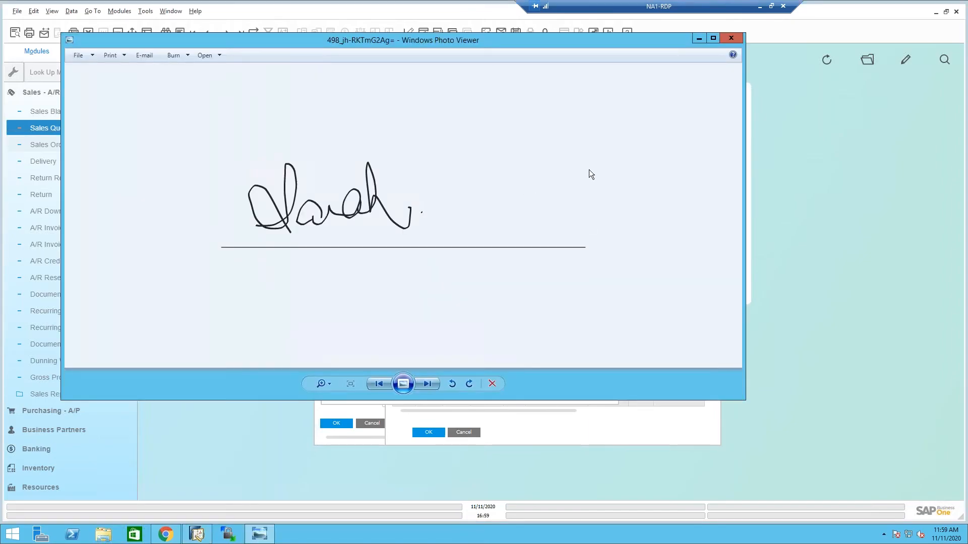
click(730, 40)
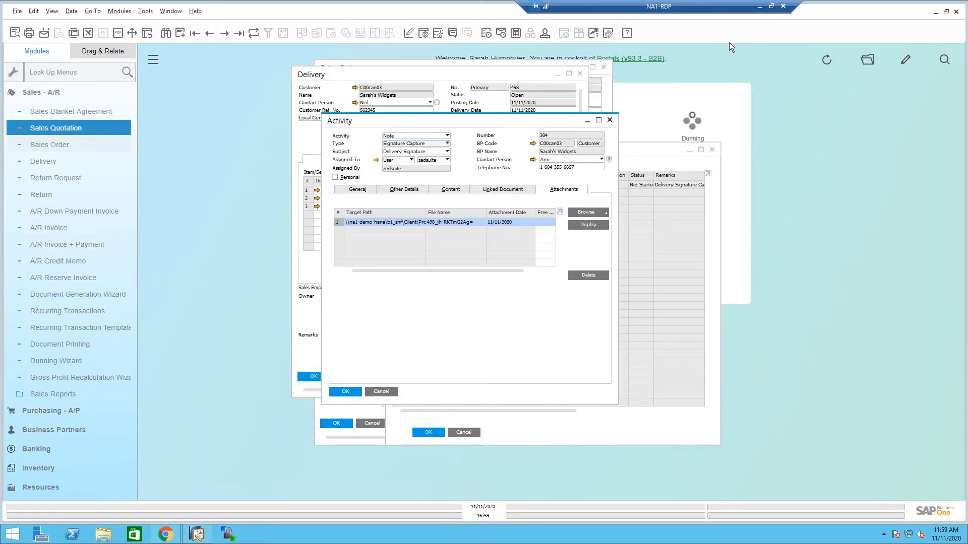
click(609, 119)
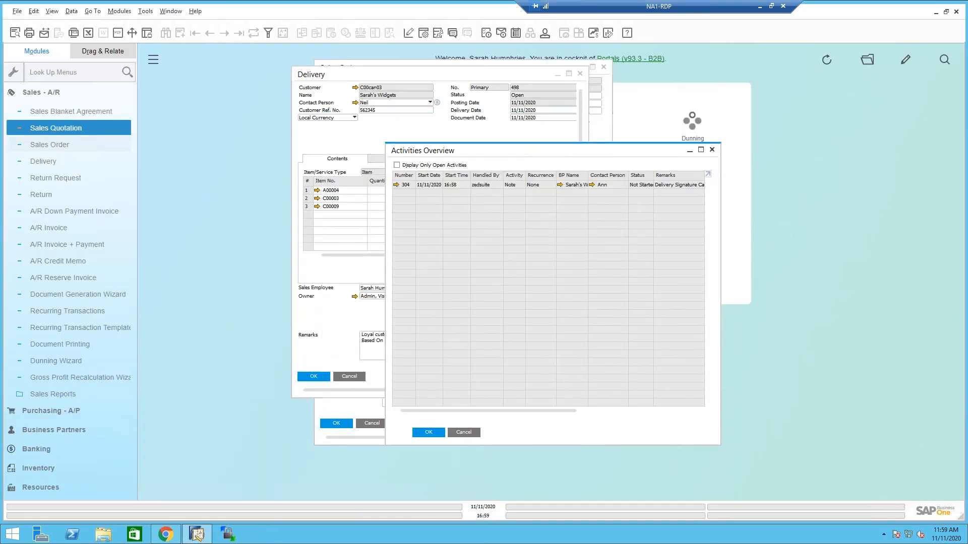
click(712, 149)
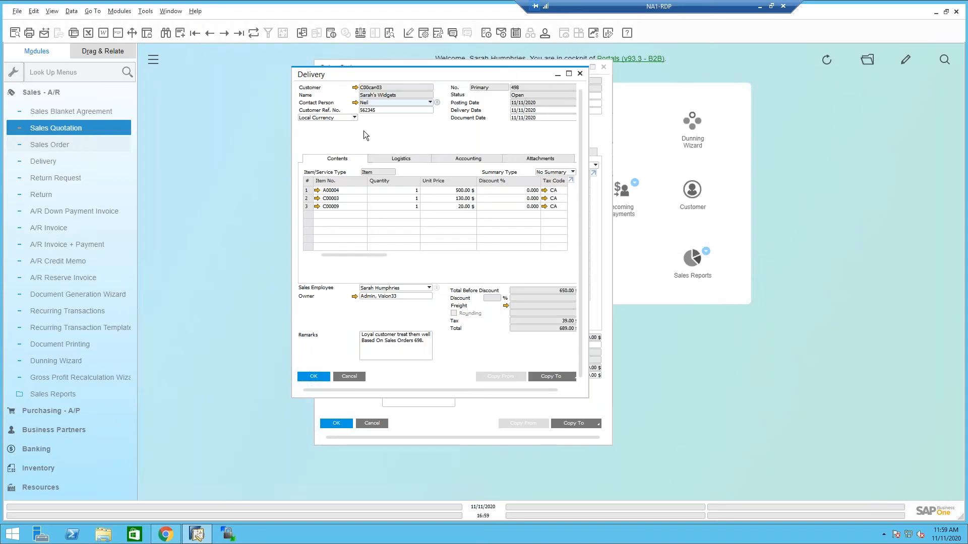
Switch back to the Employee Portal and open the Order Analysis sales report.
click(166, 534)
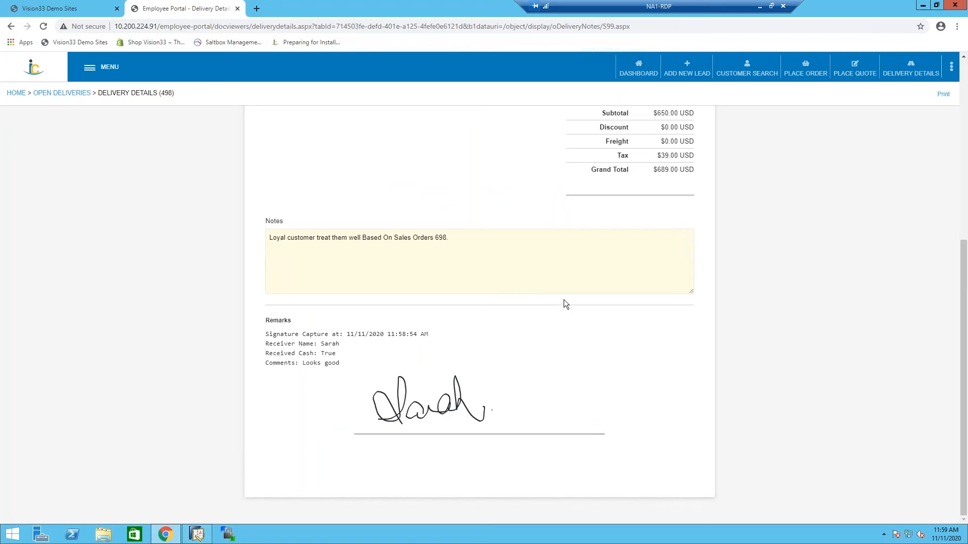
scroll(565, 303, up, 6)
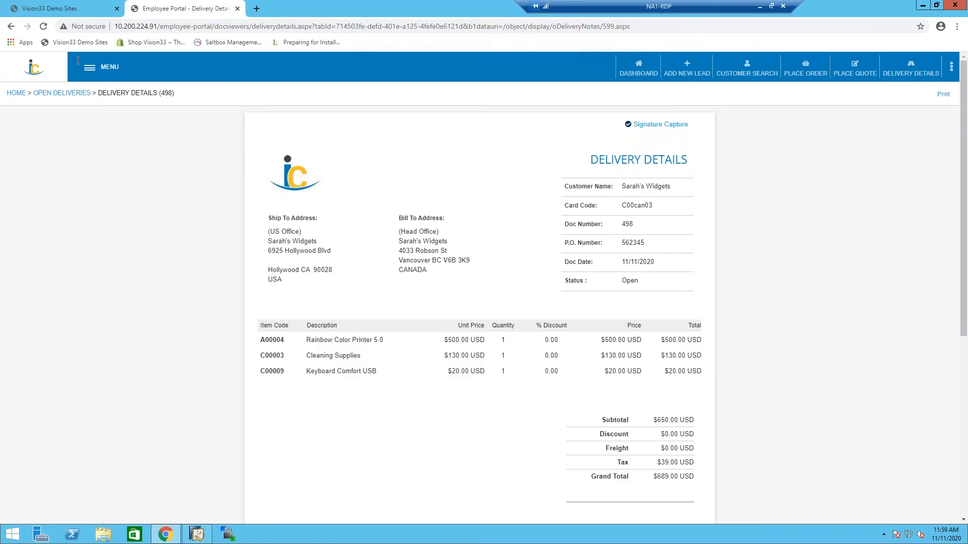
click(101, 67)
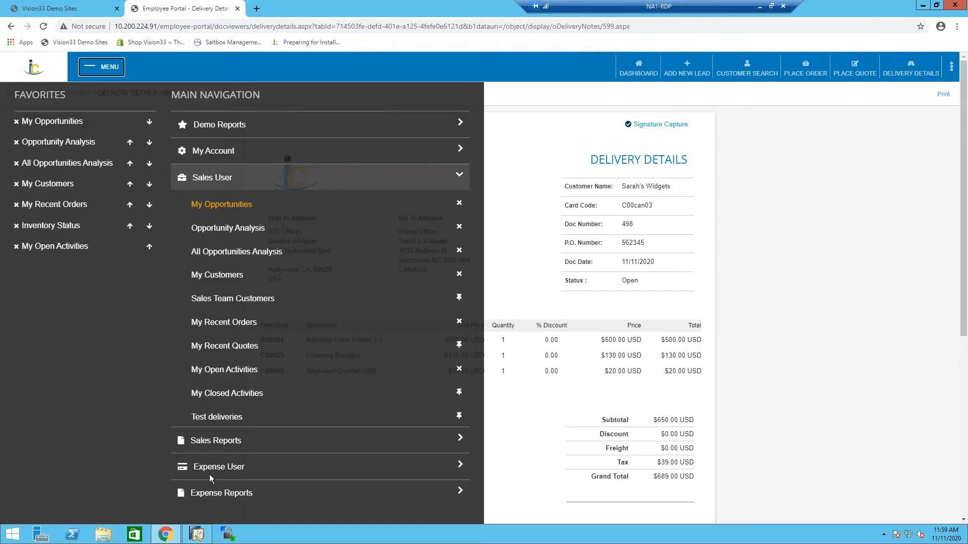
click(216, 441)
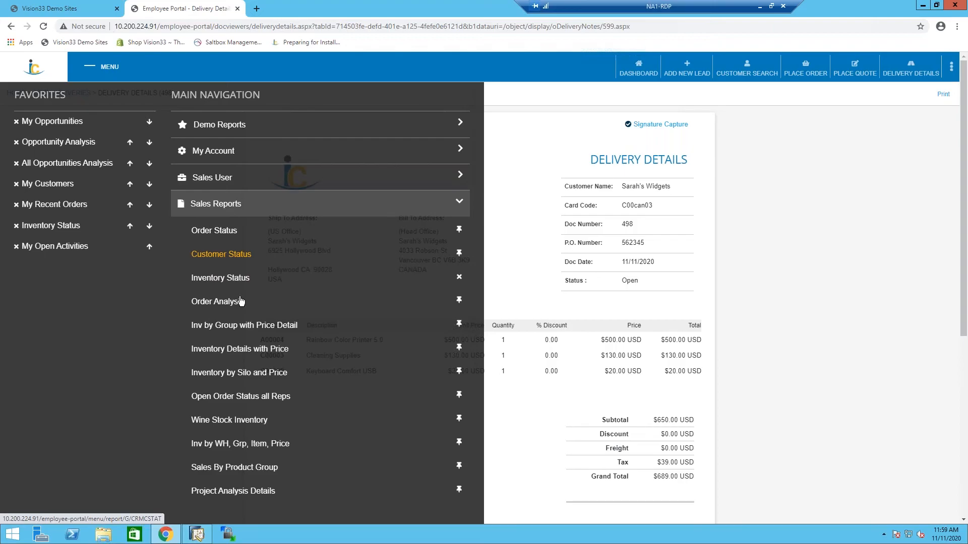
click(223, 302)
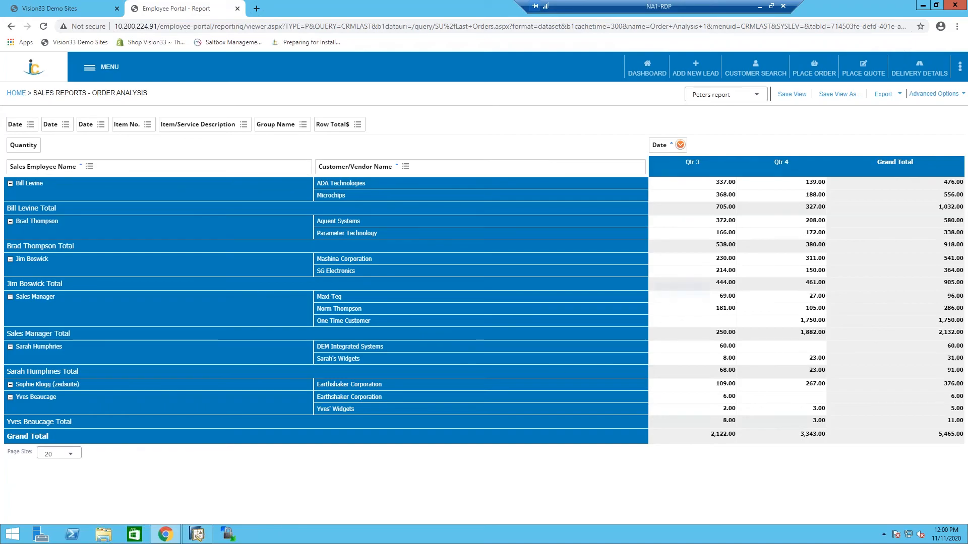
Include all four quarters in the report's quarterly date filter.
click(680, 145)
click(697, 202)
click(691, 193)
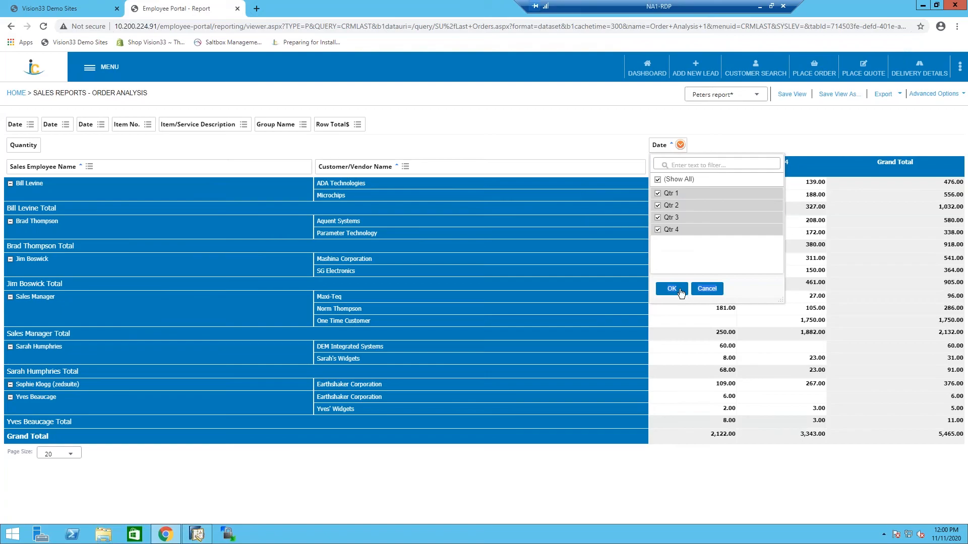
click(678, 288)
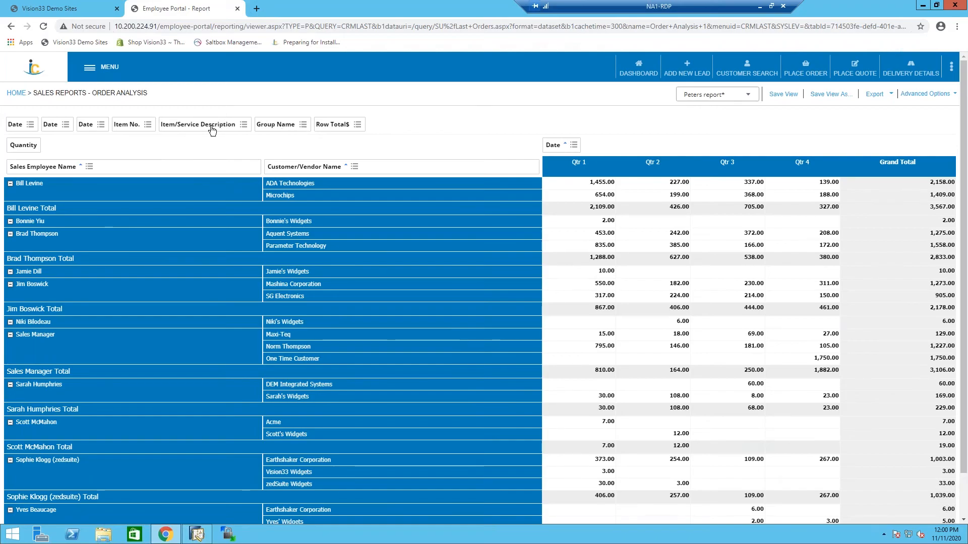
Add Item/Service Description as a row field after Customer/Vendor Name and take Sales Employee Name out of the rows.
drag(209, 127, 538, 174)
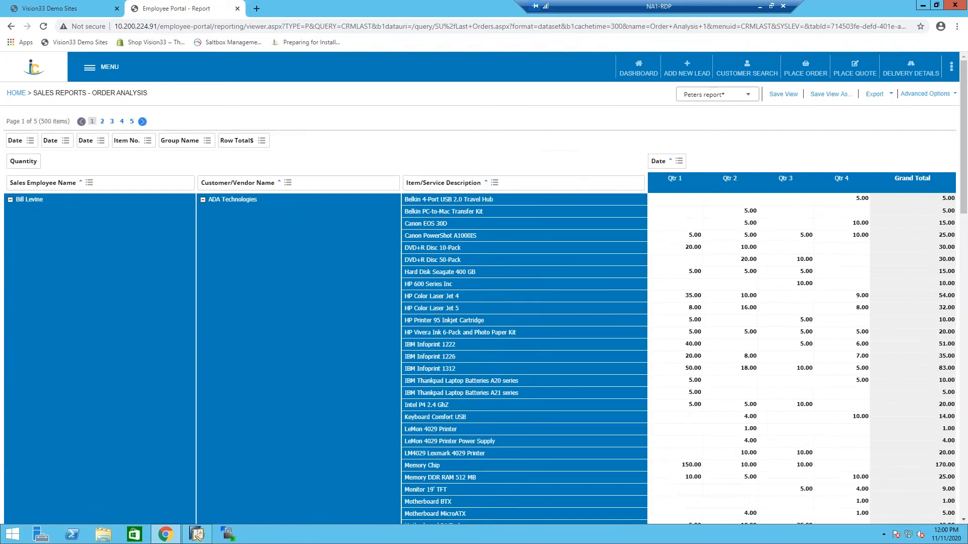
drag(39, 186, 288, 179)
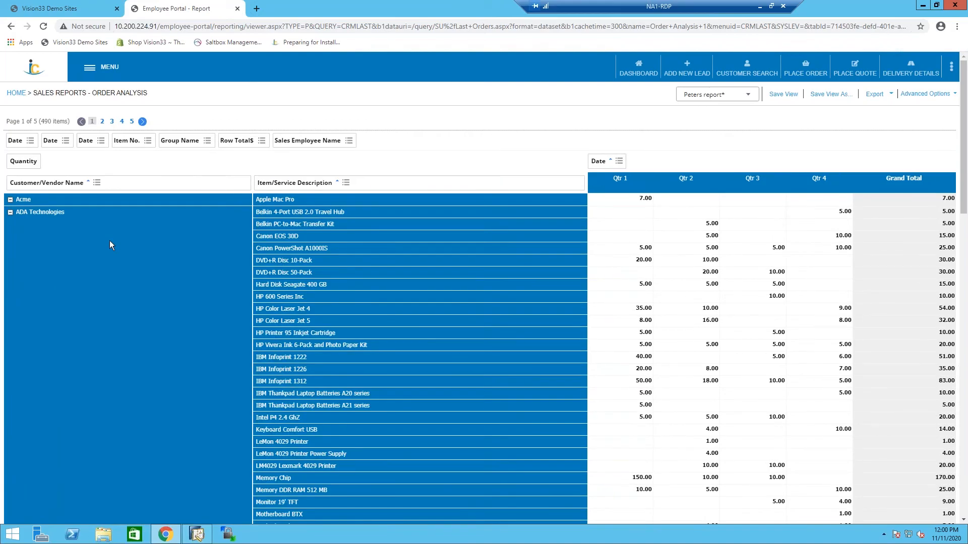
Filter the report's customers to Bonnie's Widgets, DEM Integrated Systems and Earthshaker Corporation only.
click(97, 182)
click(33, 216)
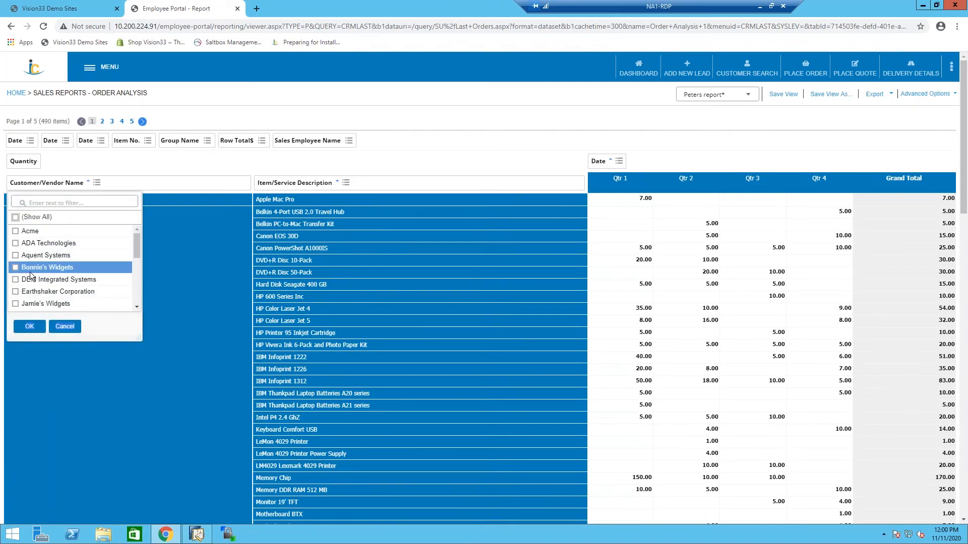
click(31, 268)
click(31, 279)
click(33, 292)
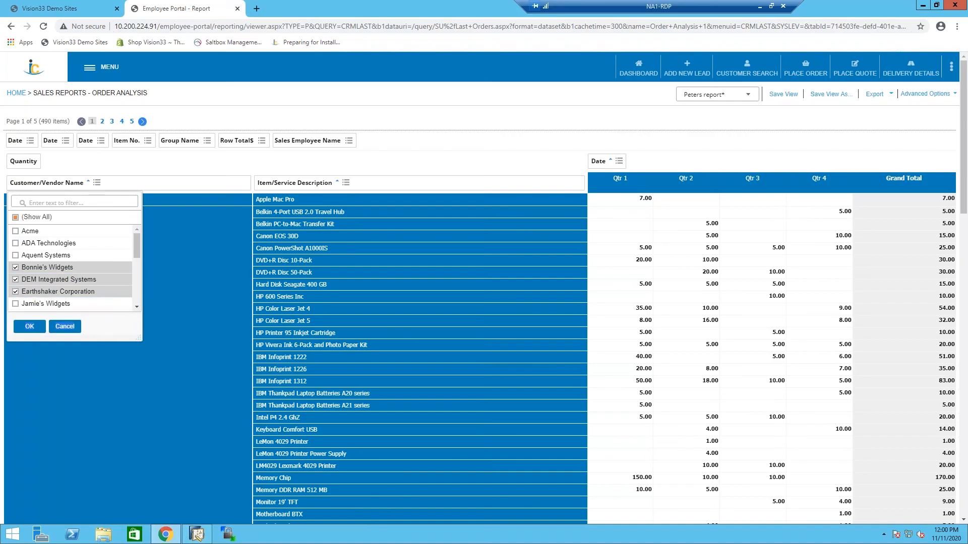
click(29, 326)
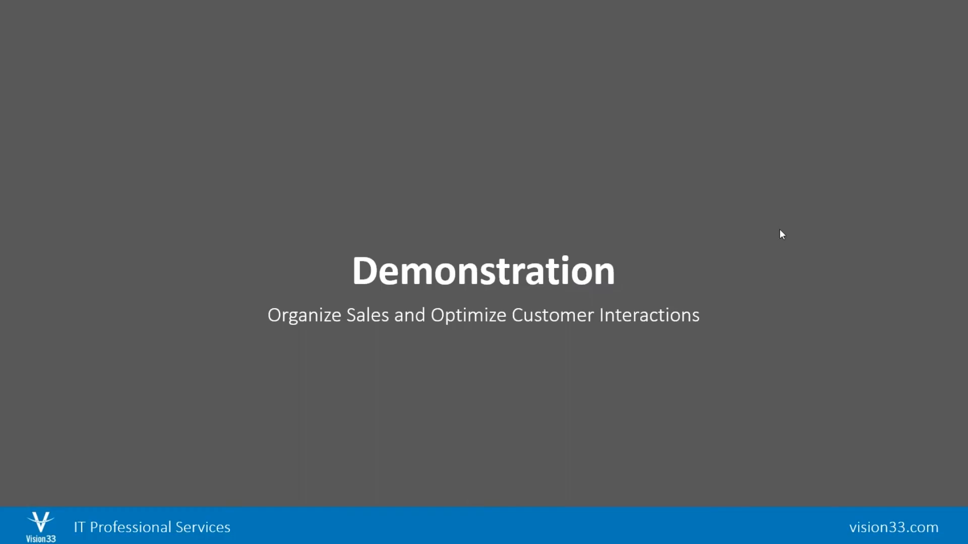
click(859, 207)
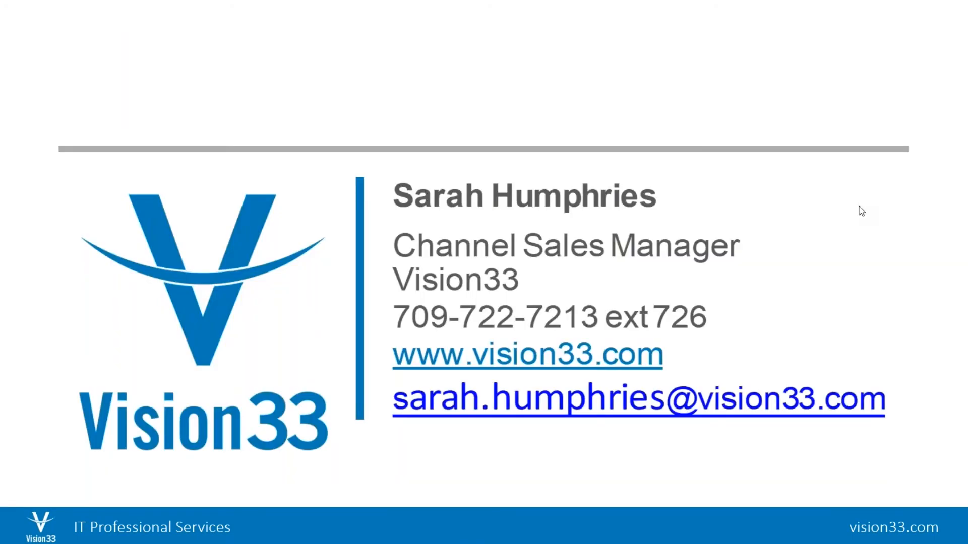